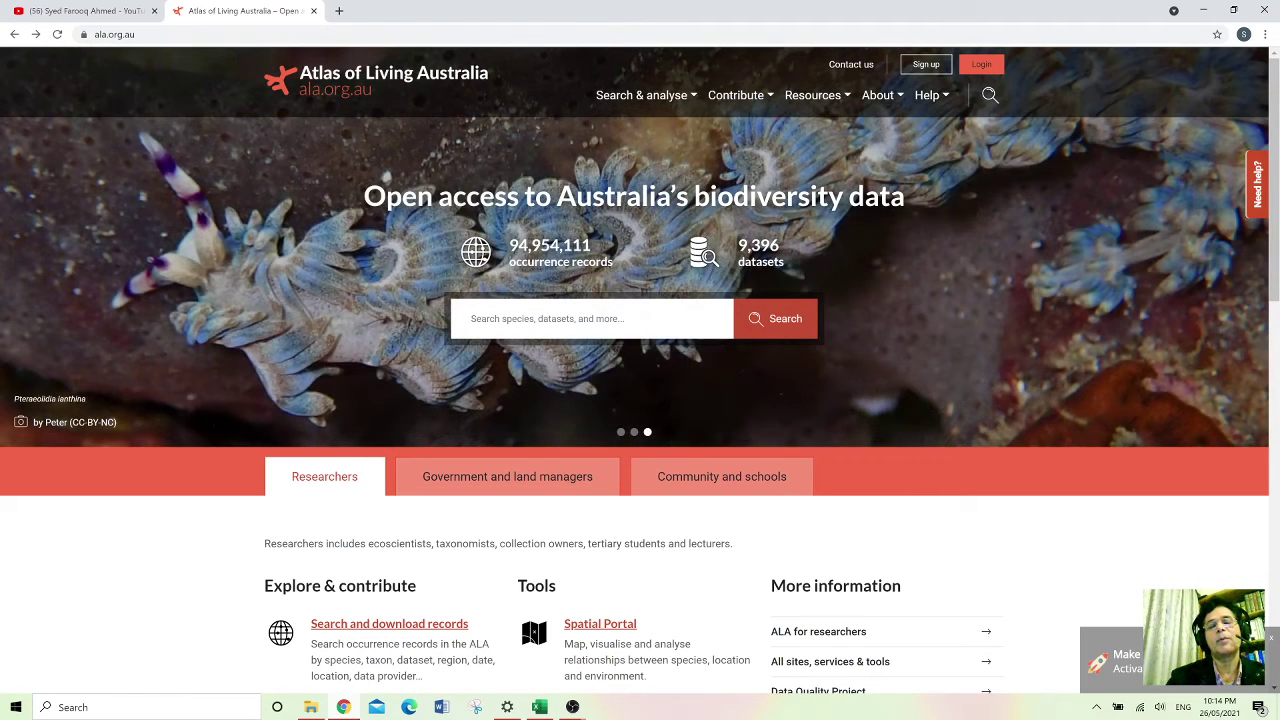
# Step: Search the atlas for "snake"
pyautogui.click(471, 318)
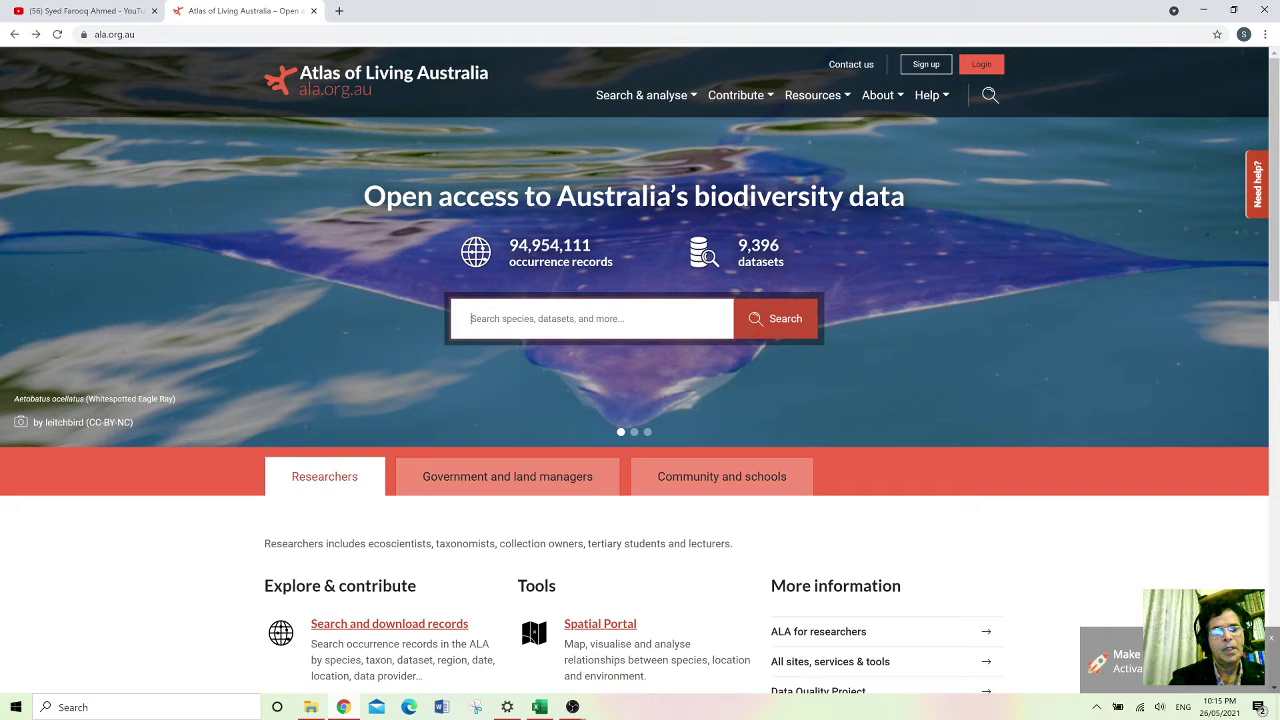
pyautogui.write('snake')
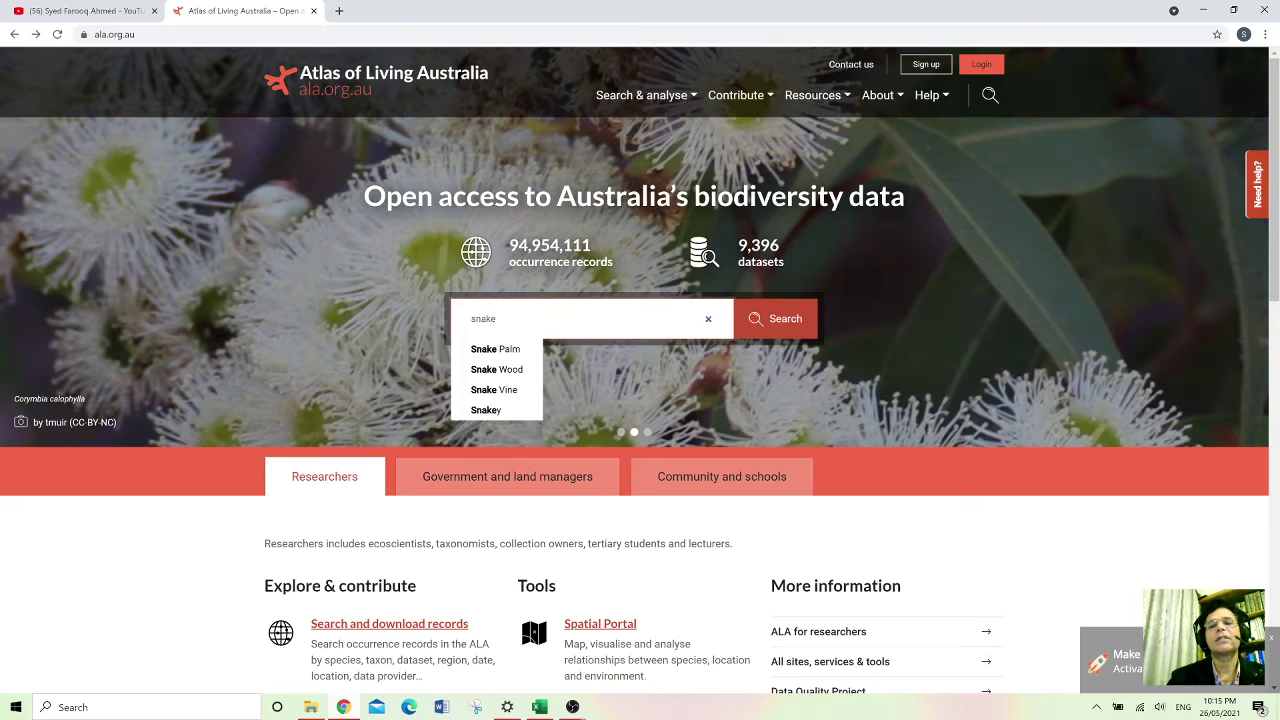
pyautogui.click(777, 325)
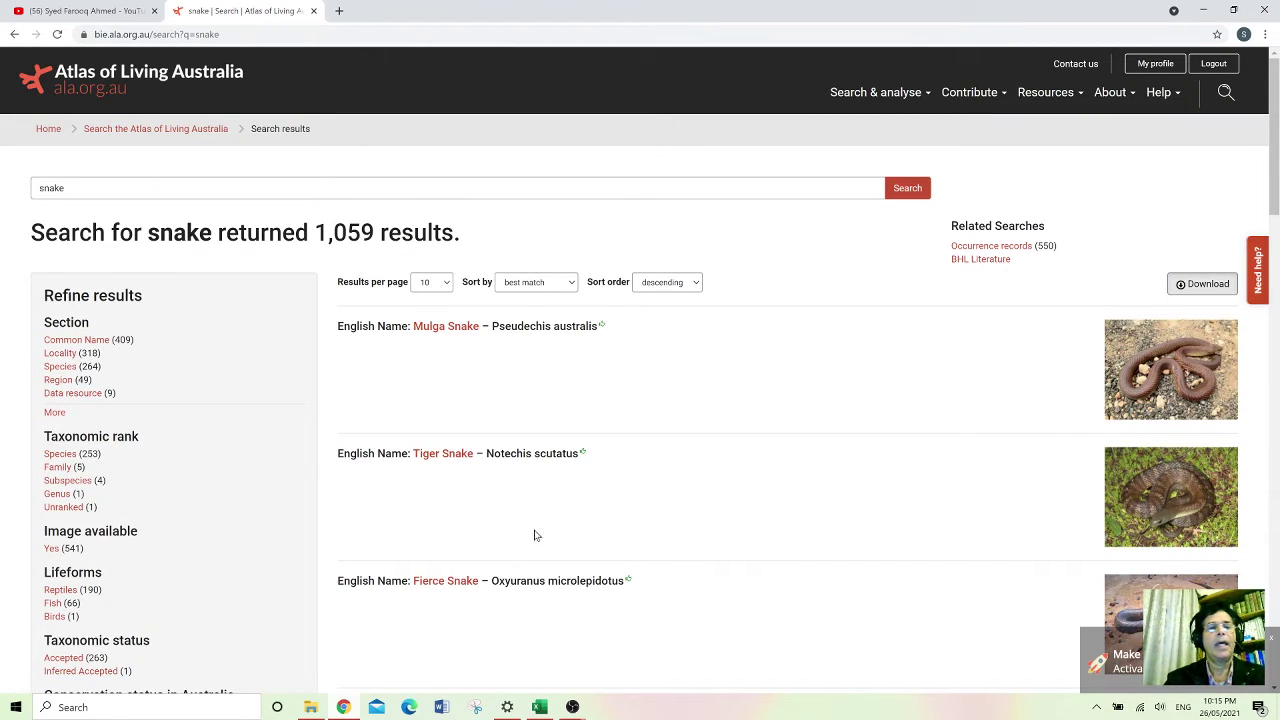
# Step: Browse the snake search results and open the Fierce Snake species page
pyautogui.scroll(-8, 549, 471)
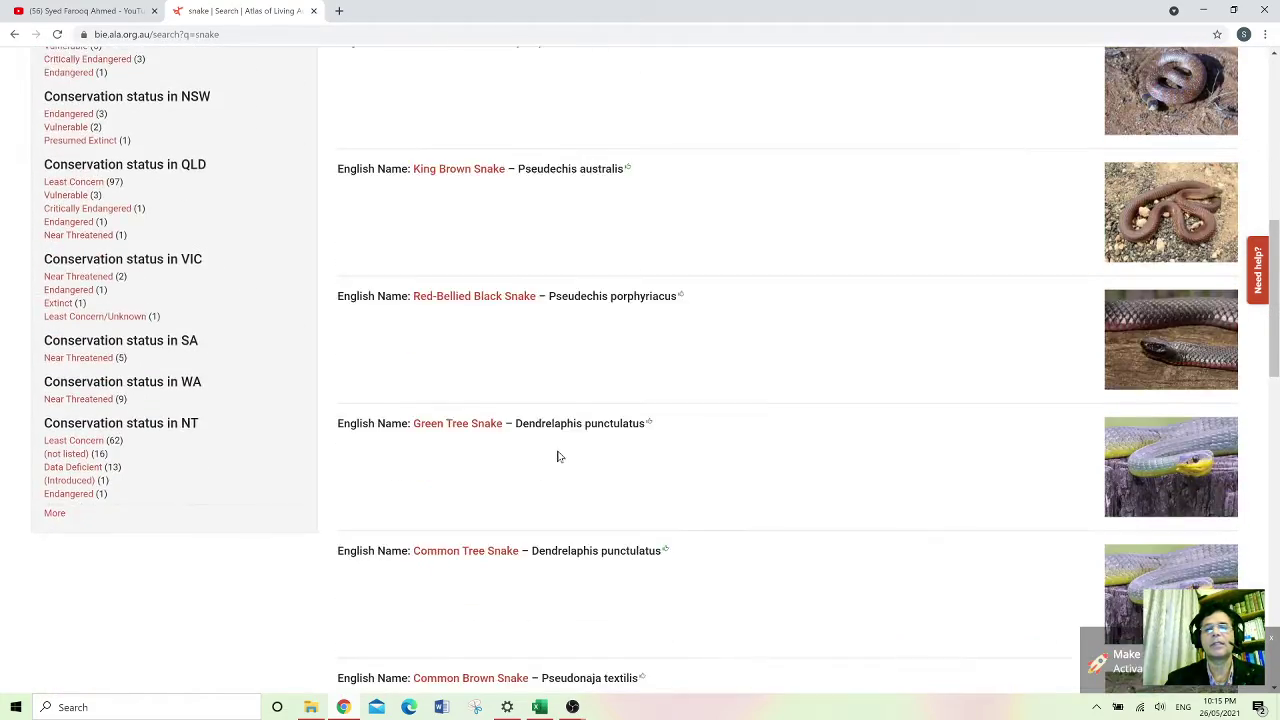
pyautogui.scroll(-5, 558, 456)
pyautogui.scroll(5, 557, 449)
pyautogui.scroll(-1, 560, 423)
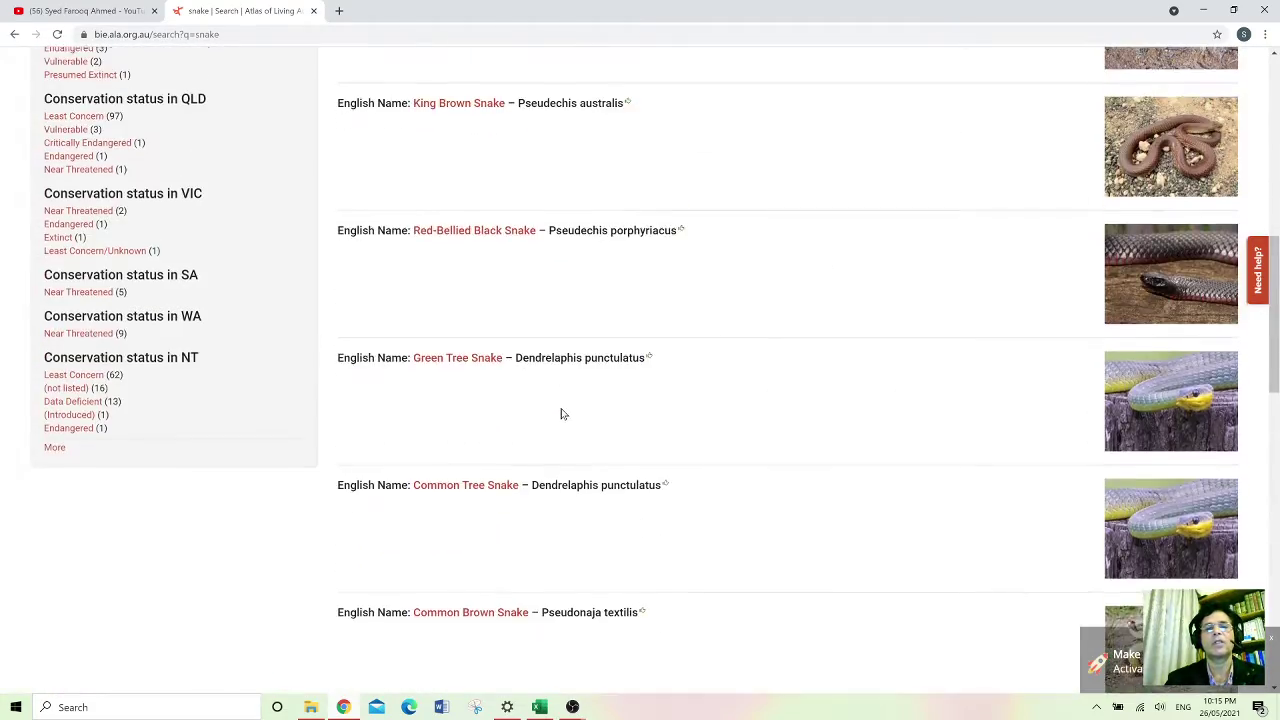
pyautogui.scroll(6, 560, 414)
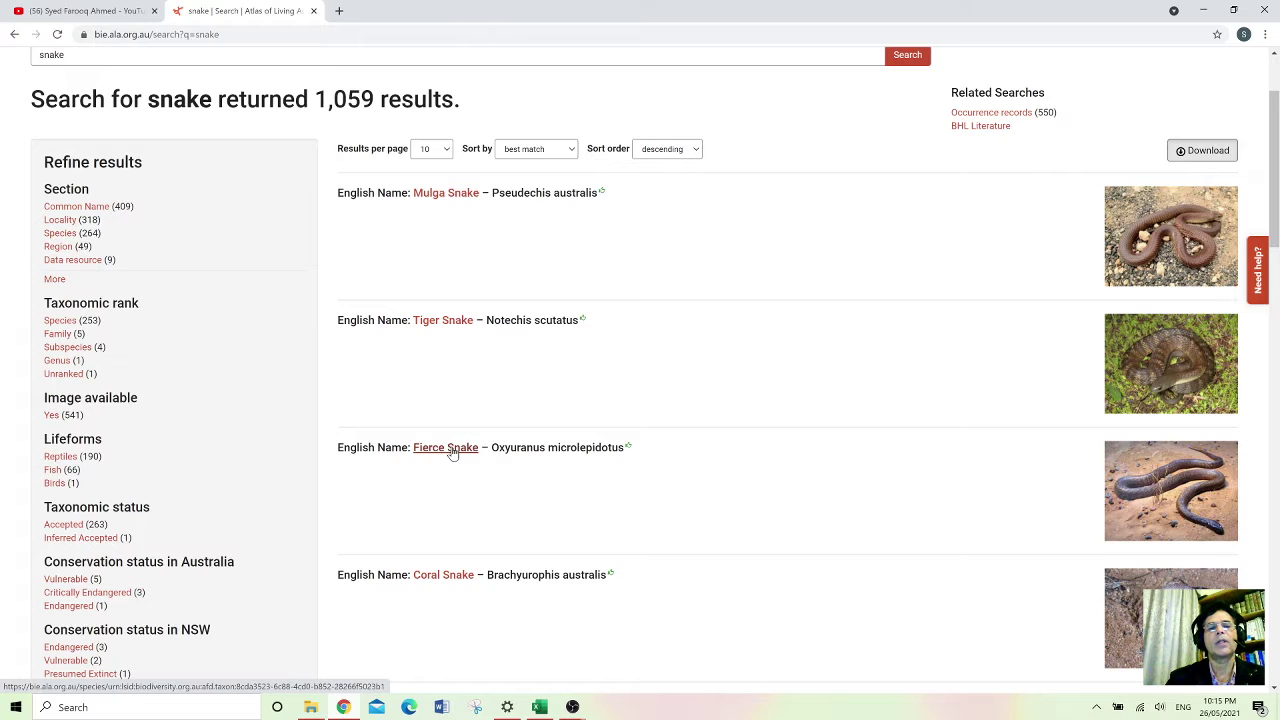
pyautogui.click(446, 448)
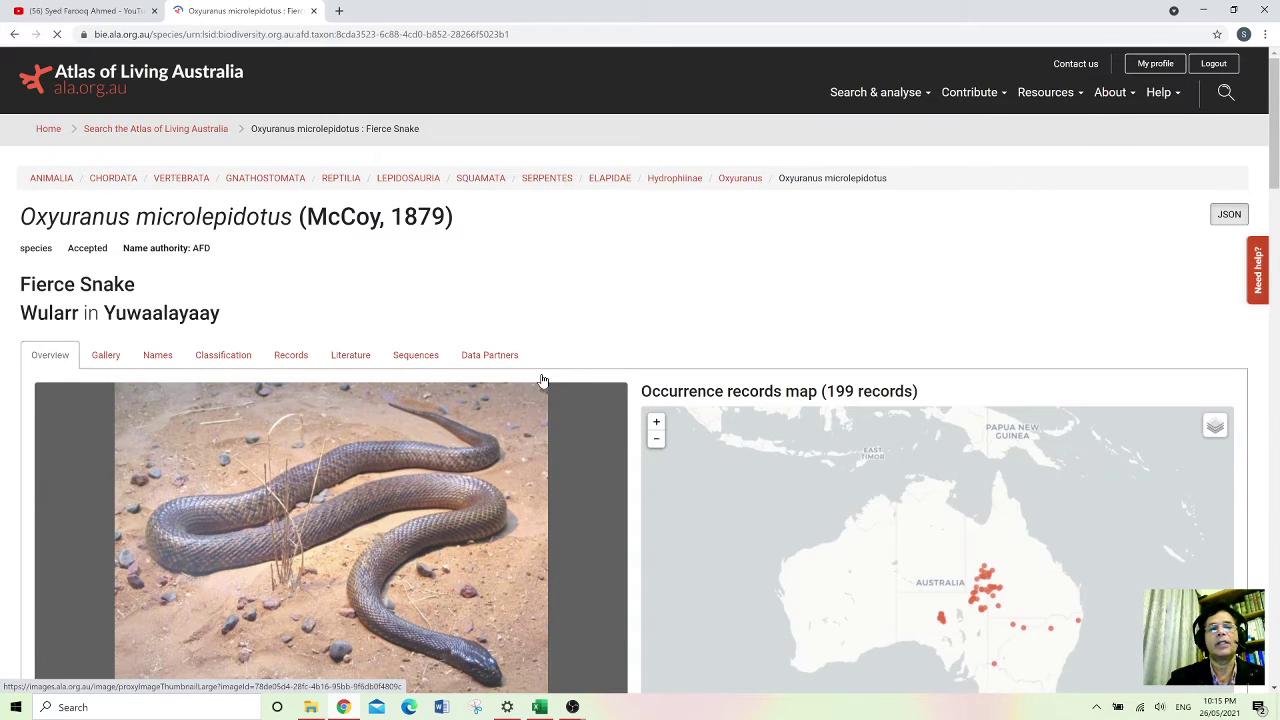
# Step: Examine the Fierce Snake page's photos, occurrence records map, conservation status, description and field guide profile
pyautogui.scroll(-1, 542, 380)
pyautogui.scroll(-1, 542, 380)
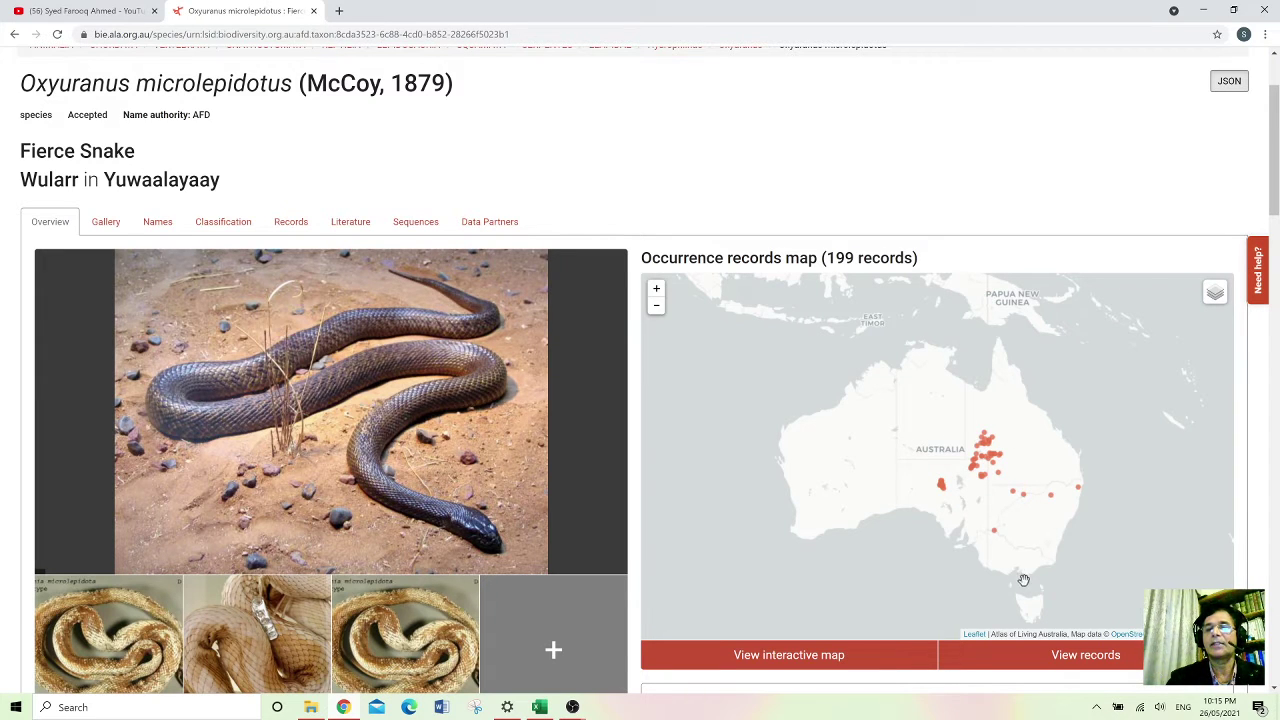
pyautogui.scroll(-1, 326, 446)
pyautogui.scroll(-2, 250, 500)
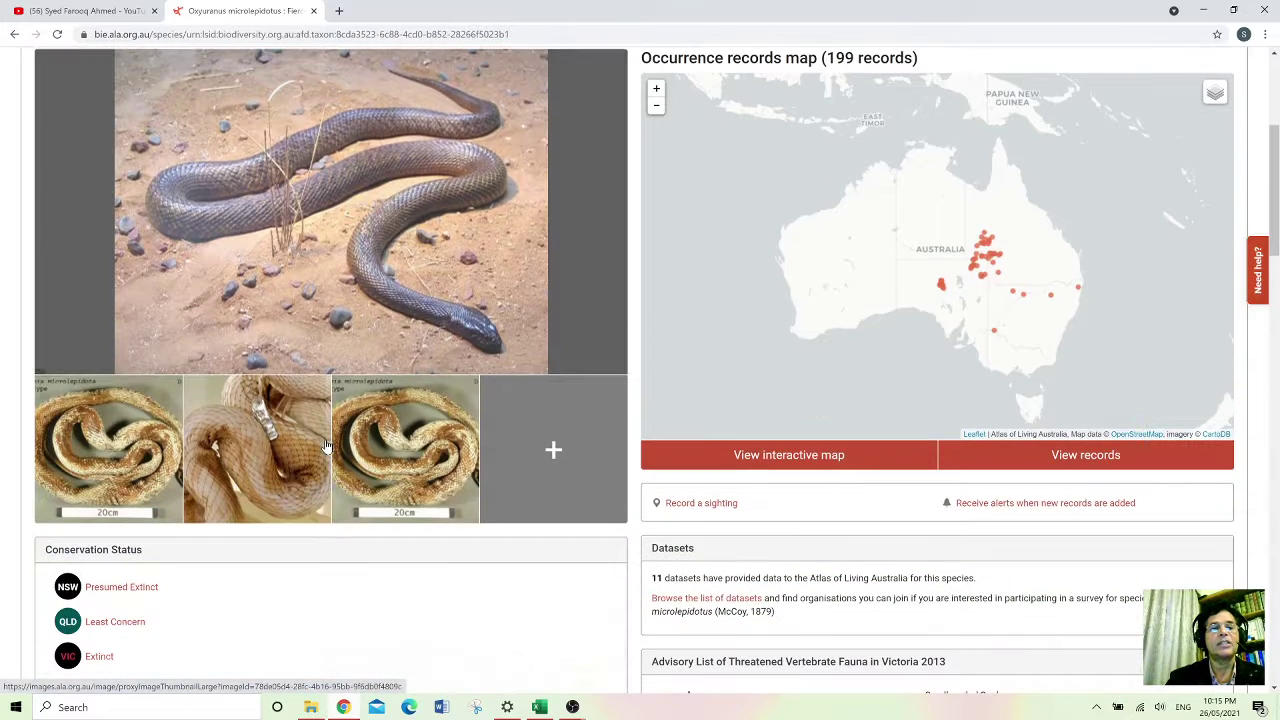
pyautogui.scroll(-1, 211, 543)
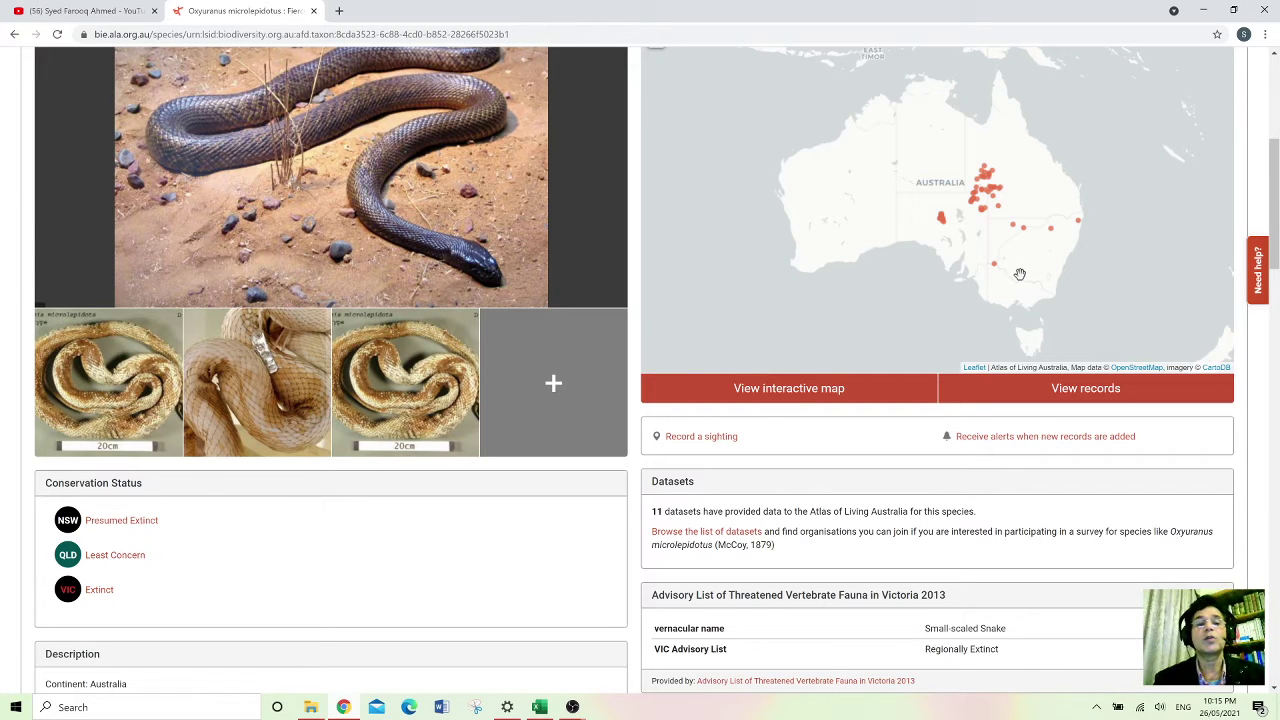
pyautogui.scroll(-2, 759, 330)
pyautogui.scroll(-10, 759, 330)
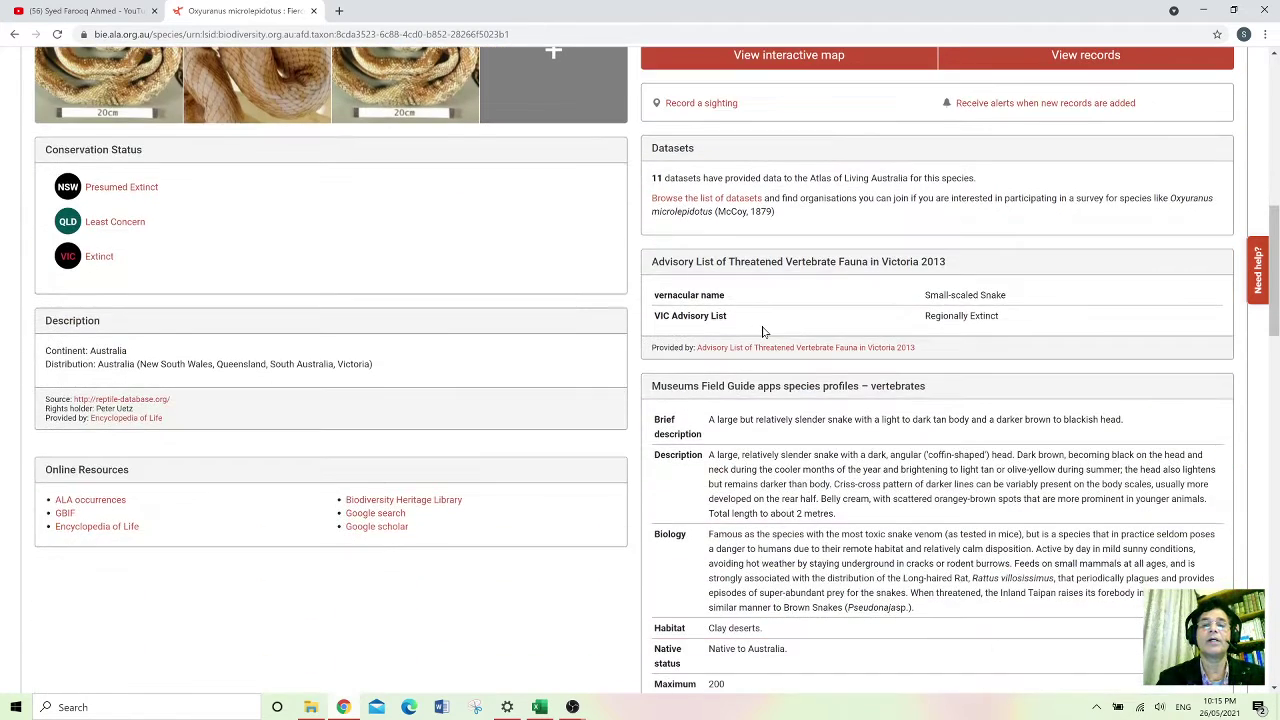
pyautogui.scroll(-5, 763, 331)
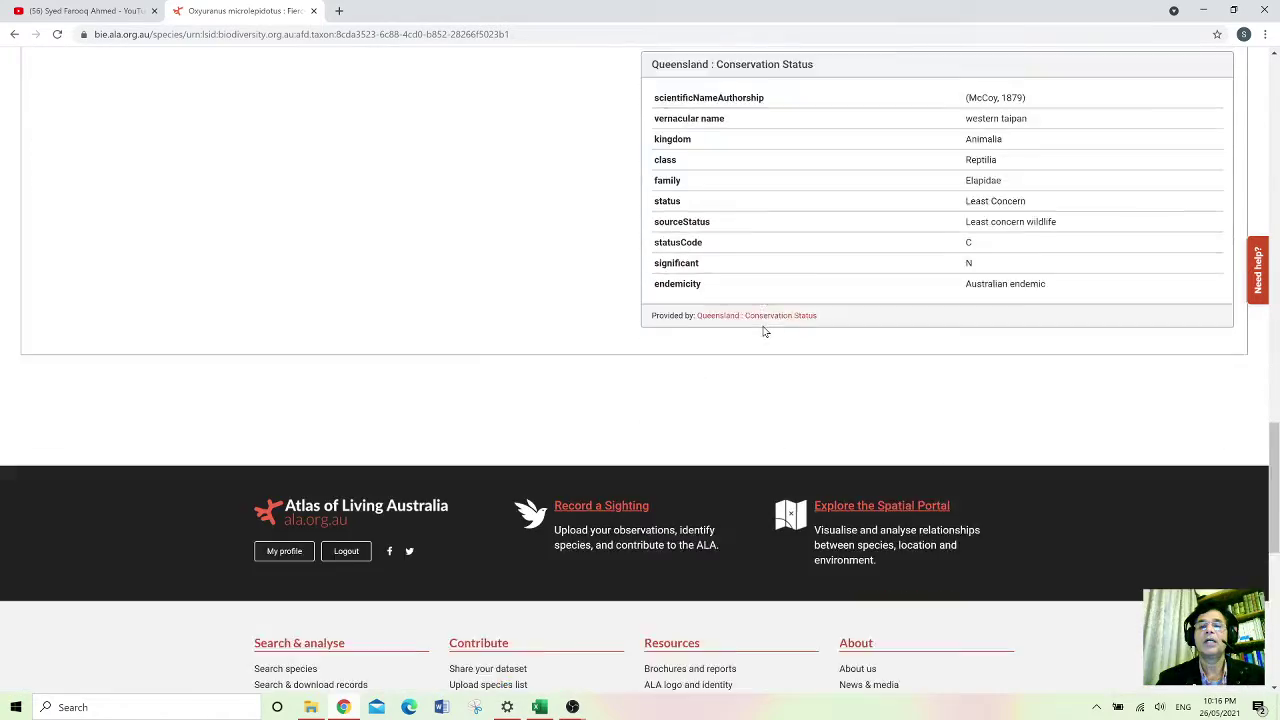
pyautogui.scroll(4, 771, 220)
pyautogui.scroll(6, 773, 215)
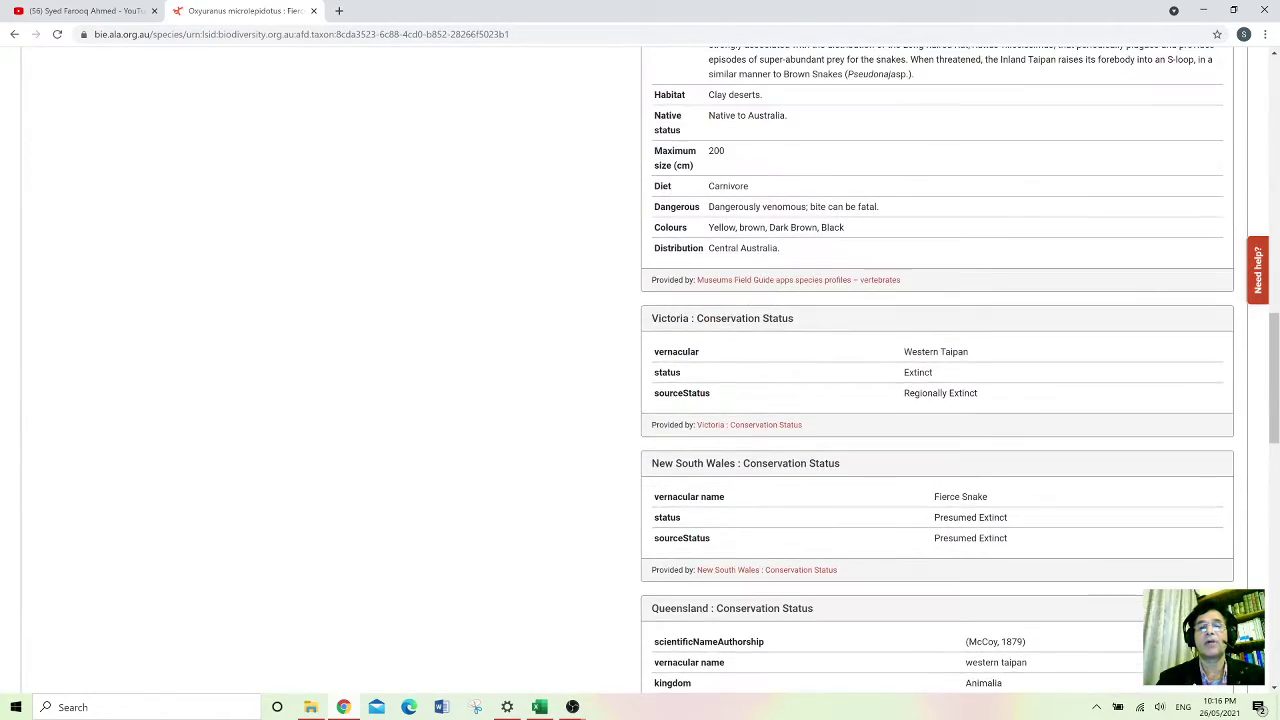
pyautogui.scroll(7, 771, 228)
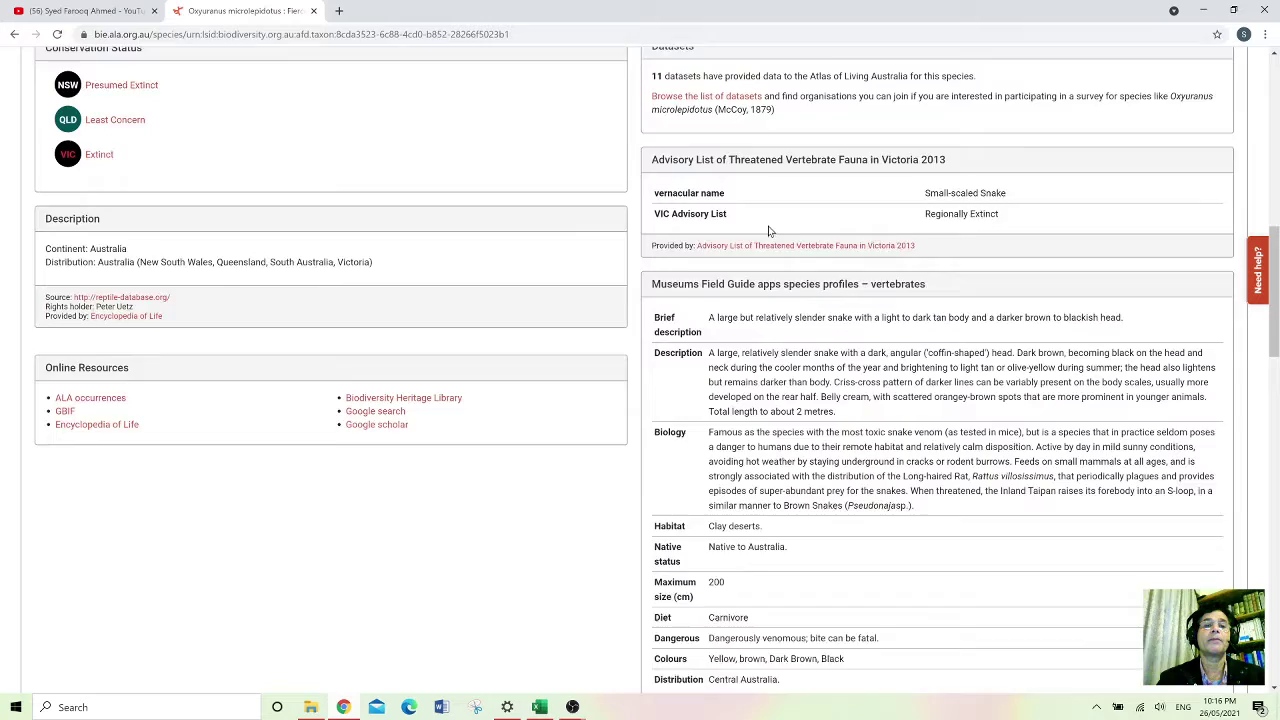
pyautogui.scroll(4, 766, 228)
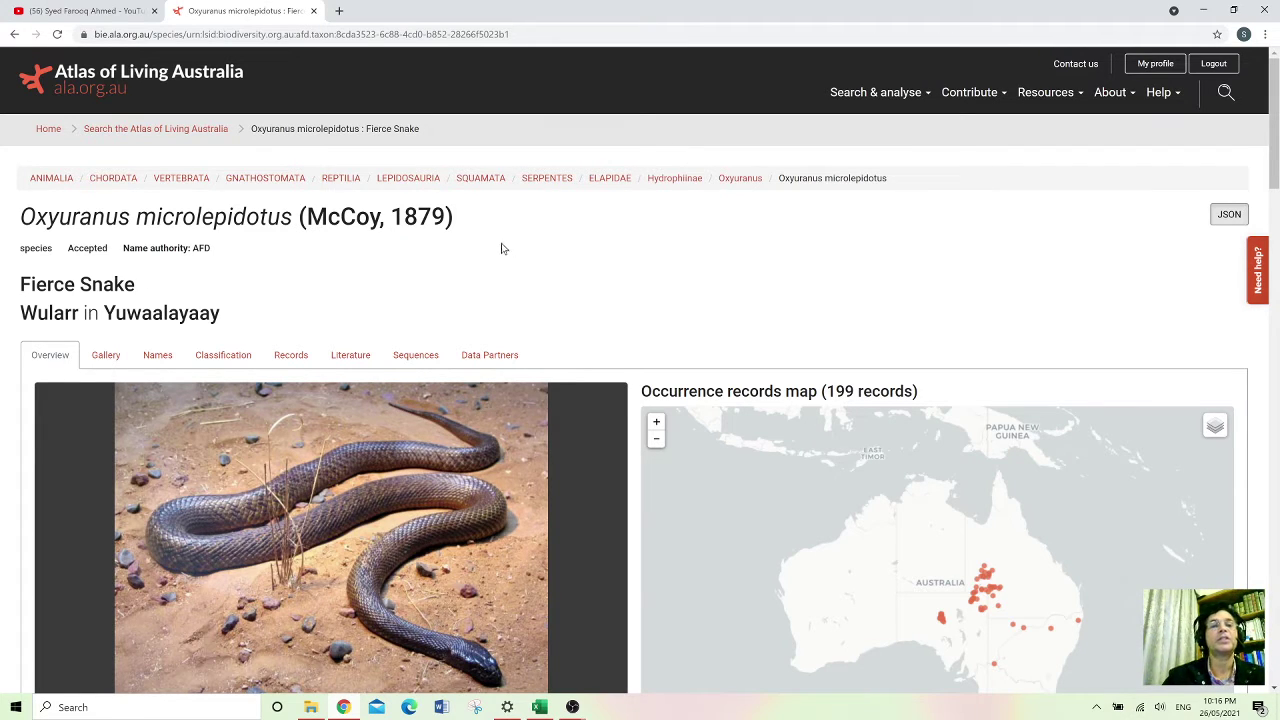
# Step: Return to the atlas home page and open the Spatial Portal
pyautogui.click(14, 34)
pyautogui.click(14, 34)
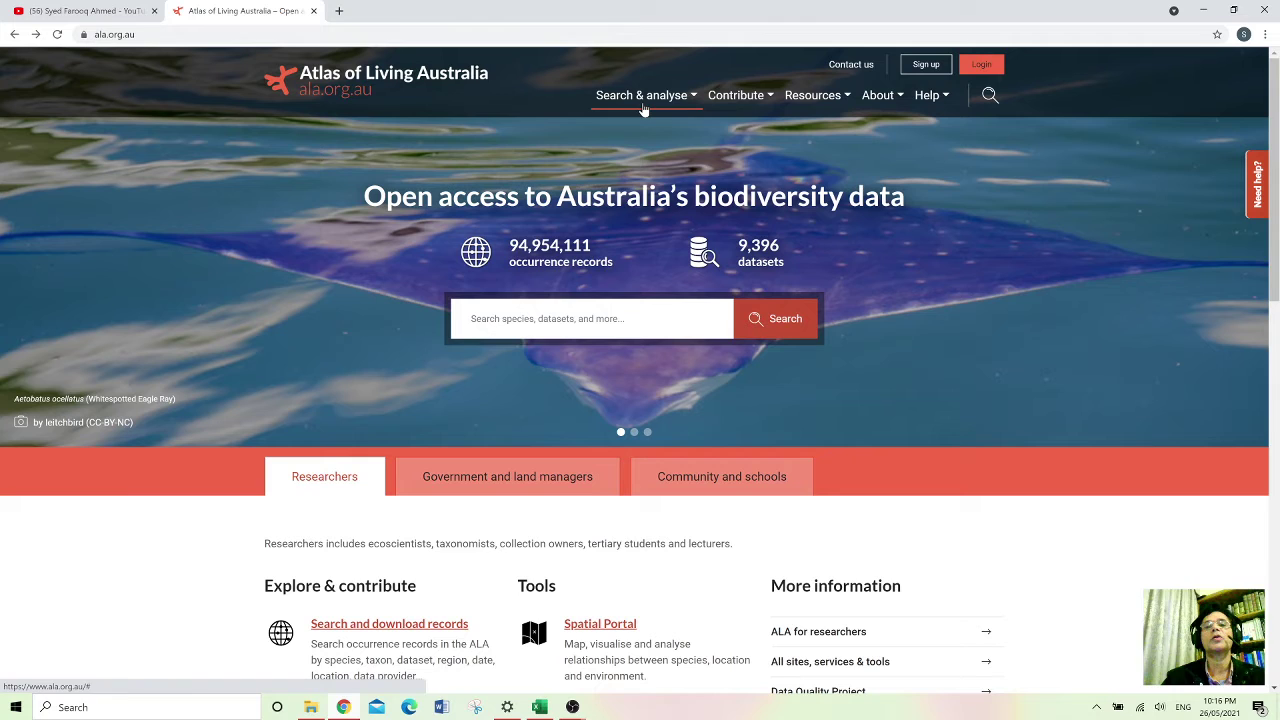
pyautogui.click(642, 104)
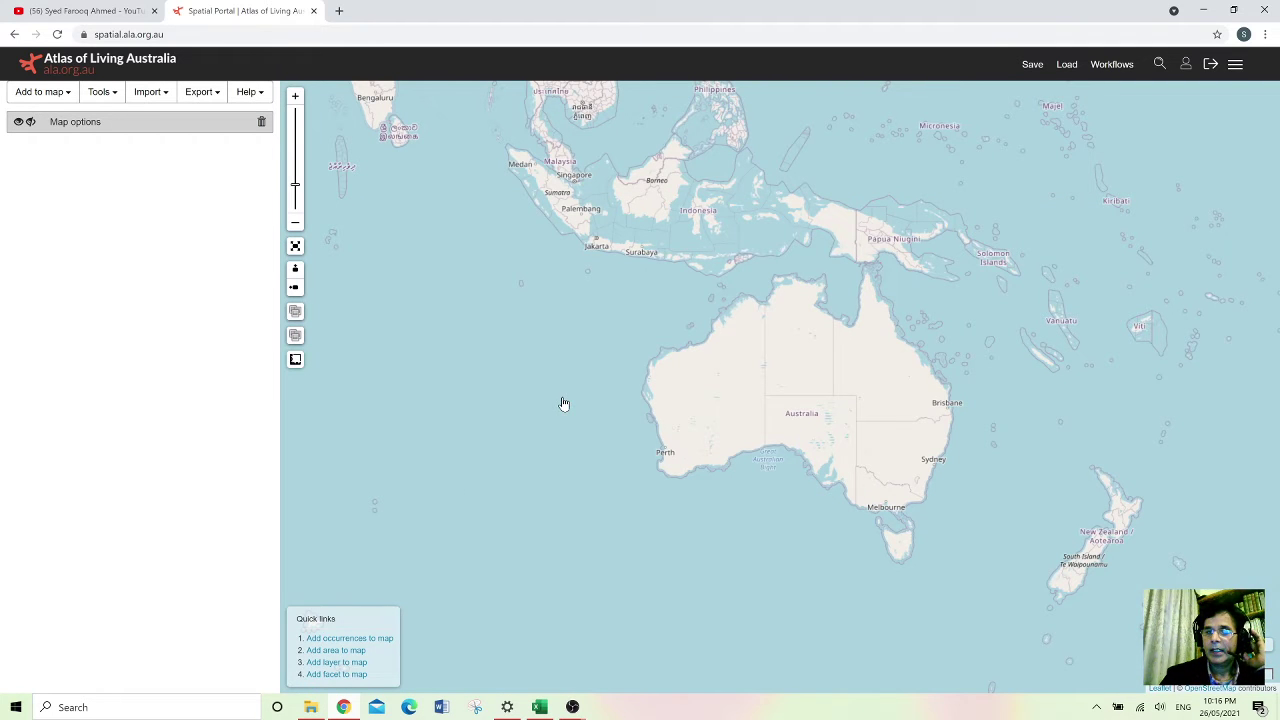
# Step: Add the preset Australia area to the map and set its layer opacity to 36%
pyautogui.click(68, 94)
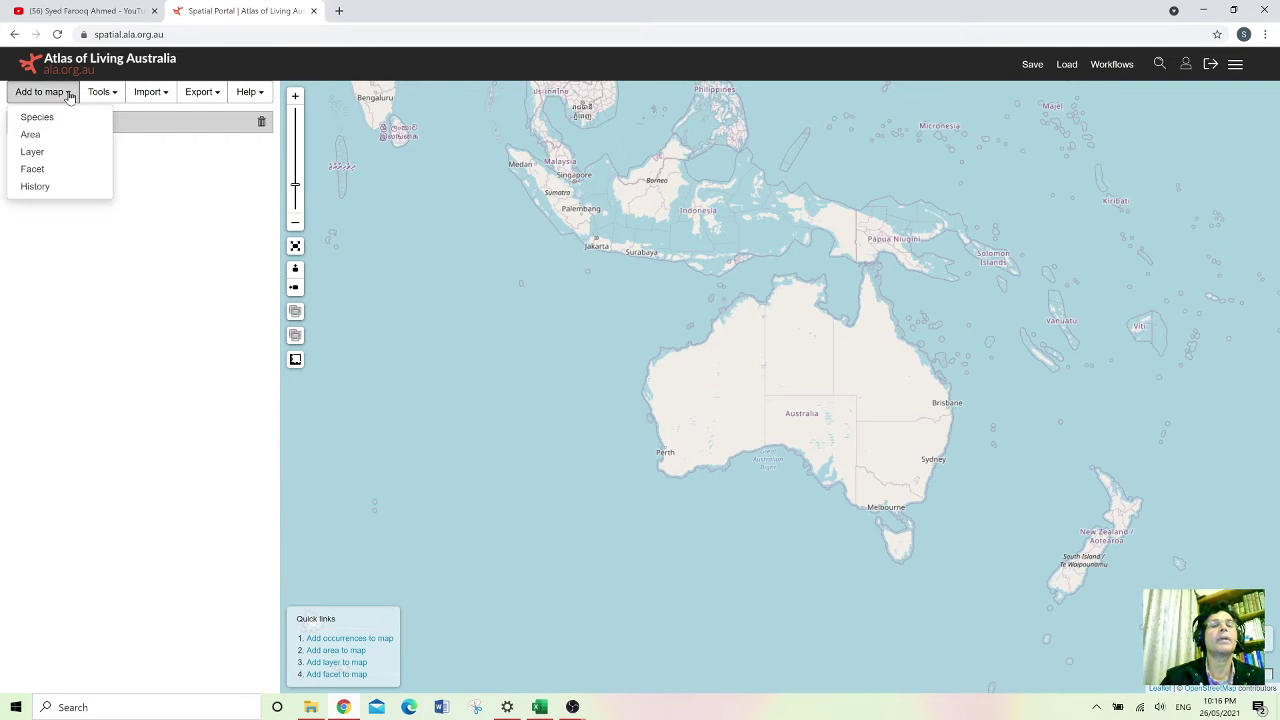
pyautogui.click(57, 134)
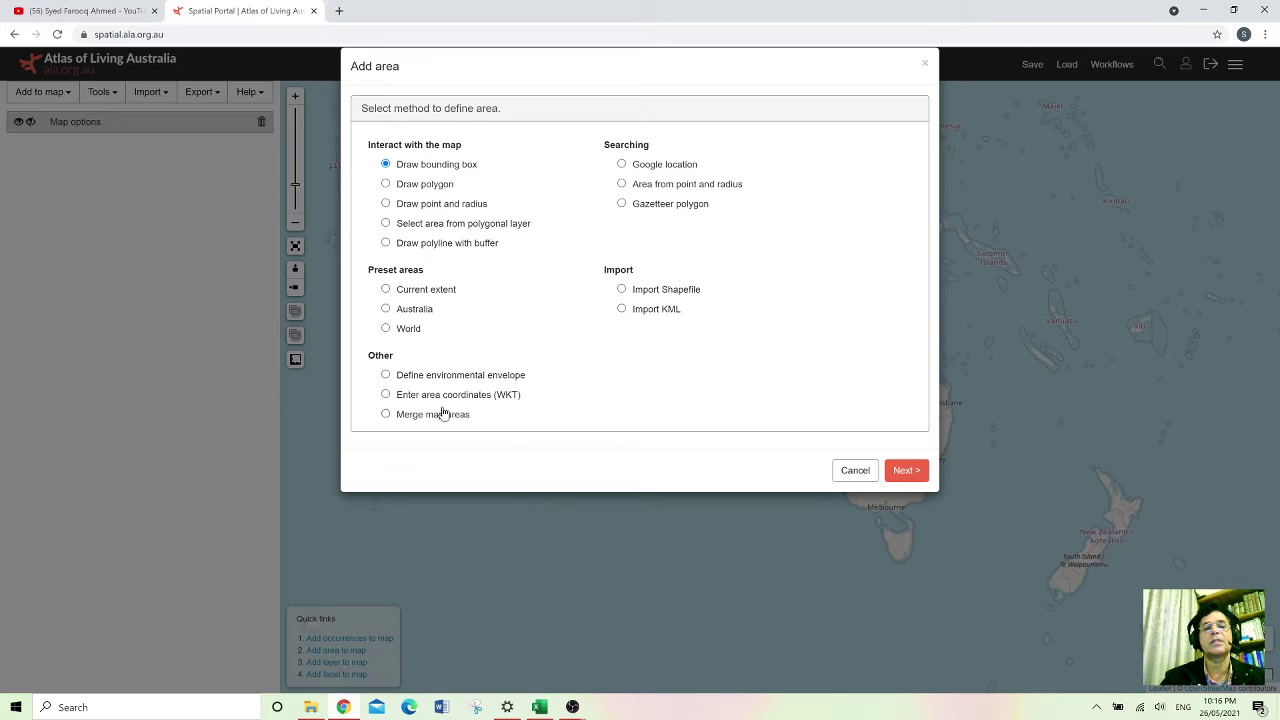
pyautogui.click(387, 310)
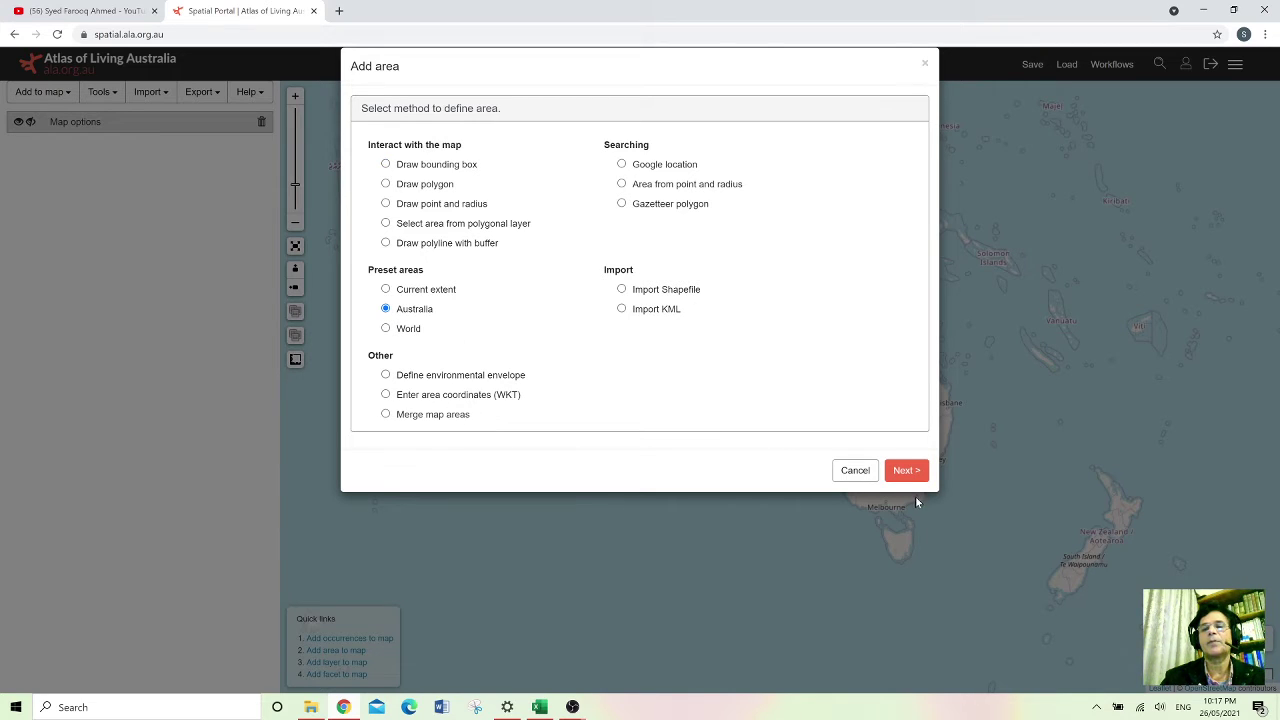
pyautogui.click(906, 471)
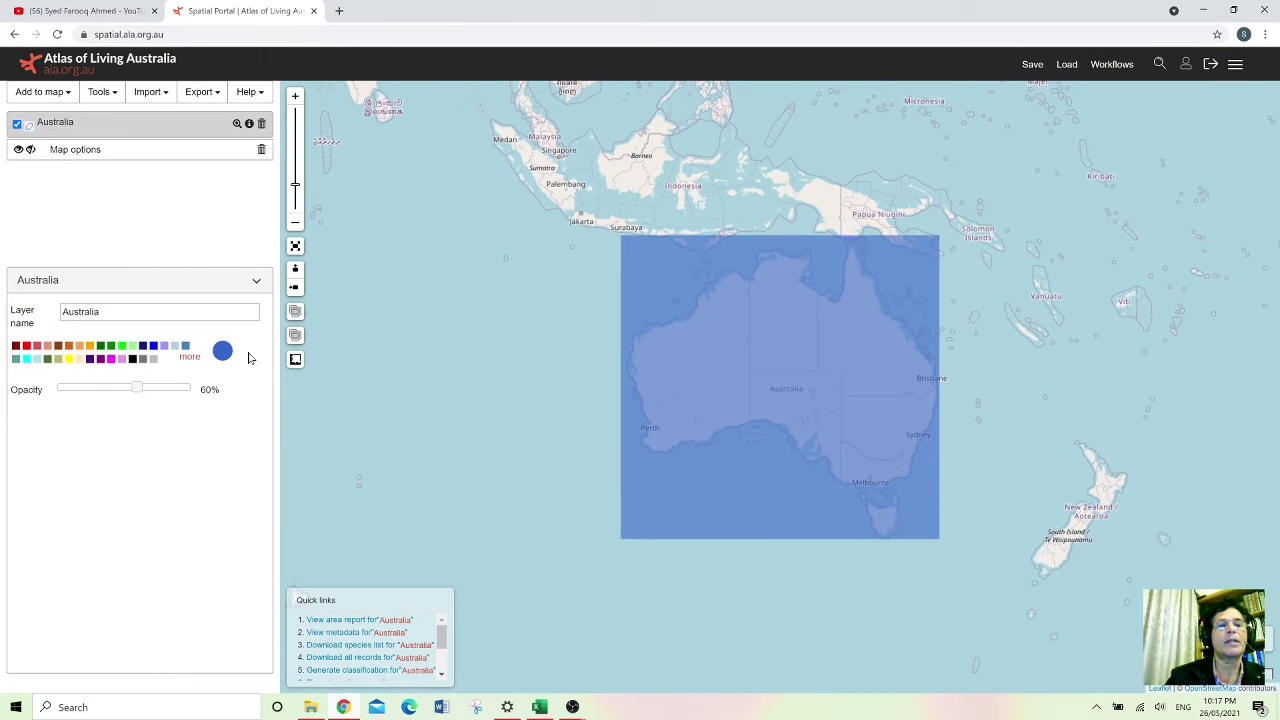
pyautogui.moveTo(137, 394); pyautogui.dragTo(105, 394)
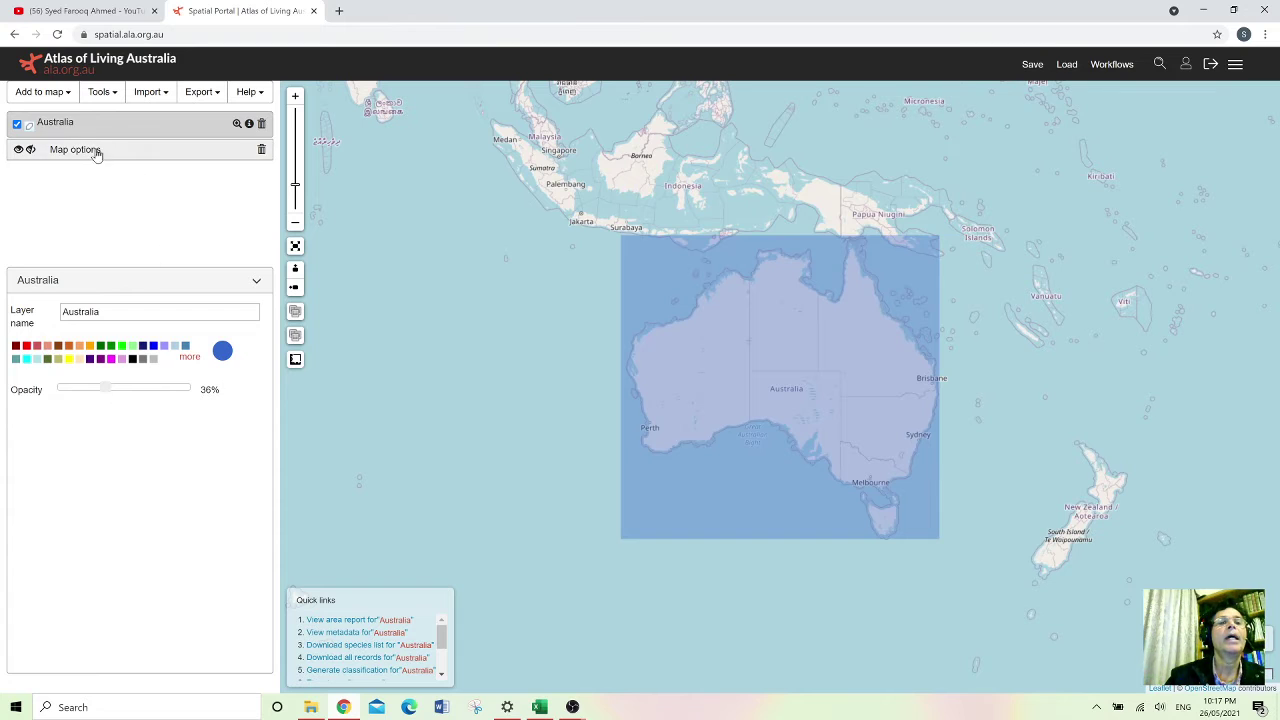
# Step: Start adding a species layer to the map and look through the available lifeform groups
pyautogui.click(70, 95)
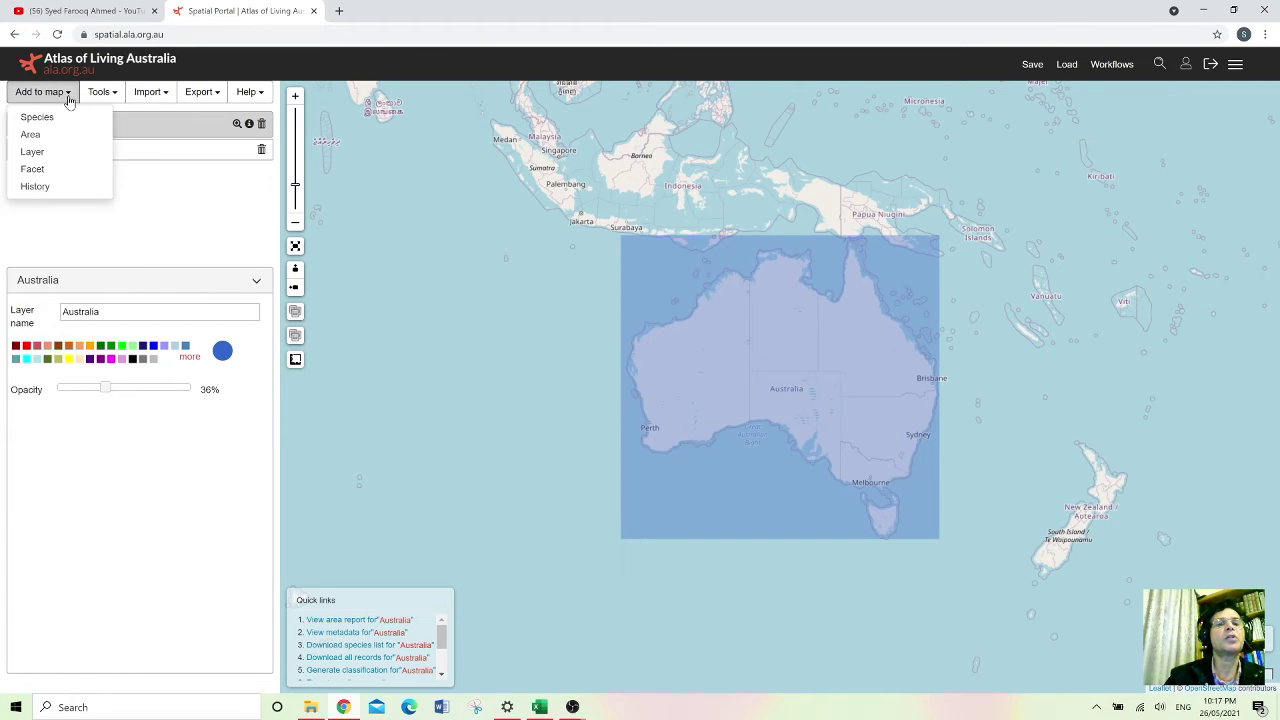
pyautogui.click(55, 119)
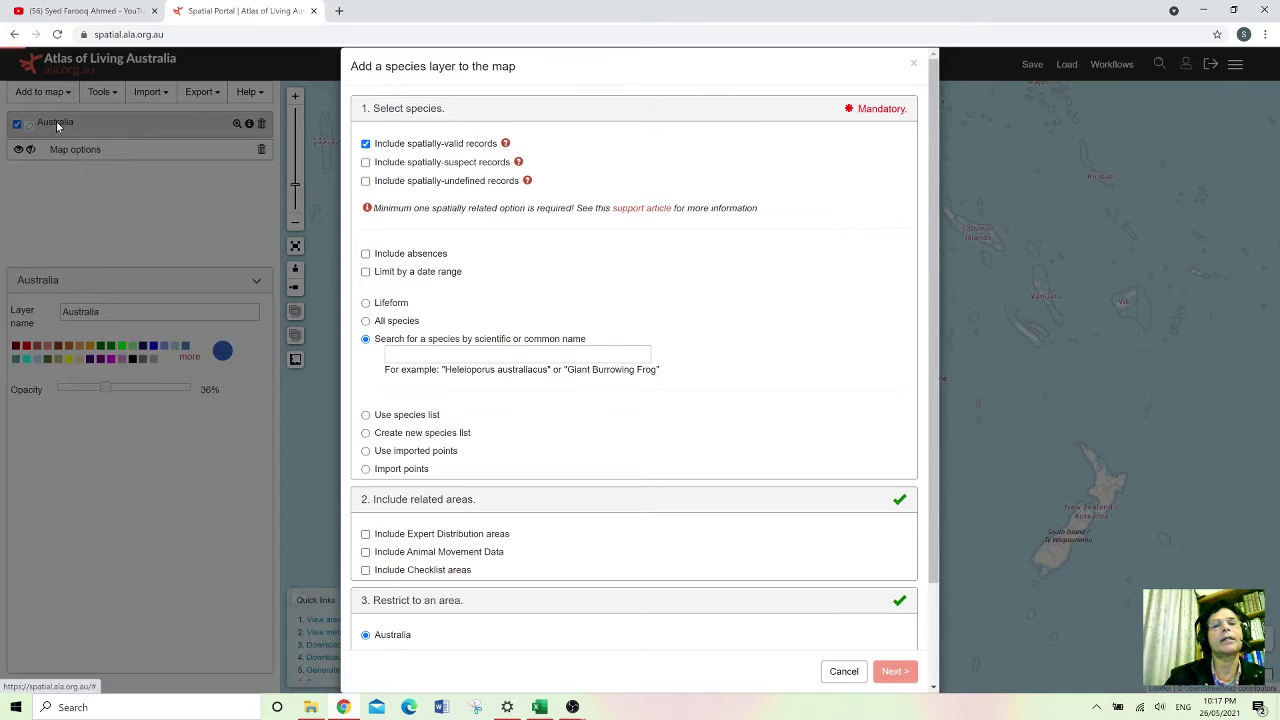
pyautogui.click(366, 304)
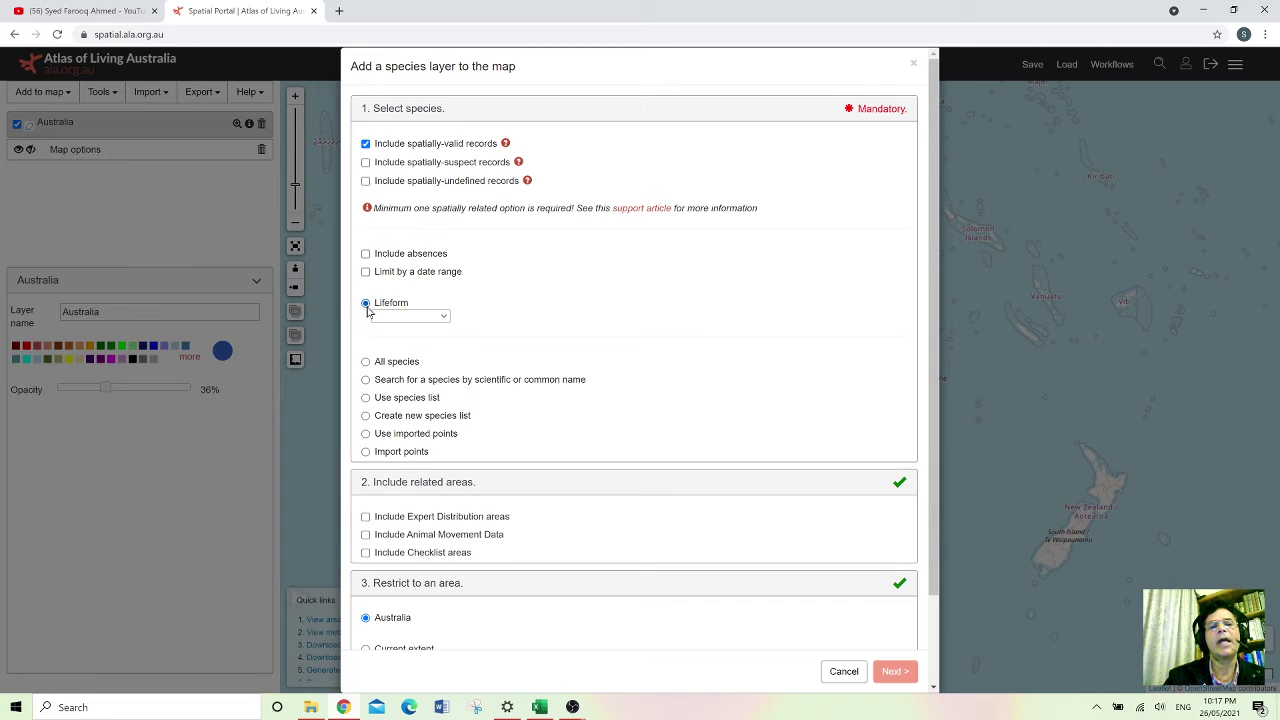
pyautogui.click(444, 318)
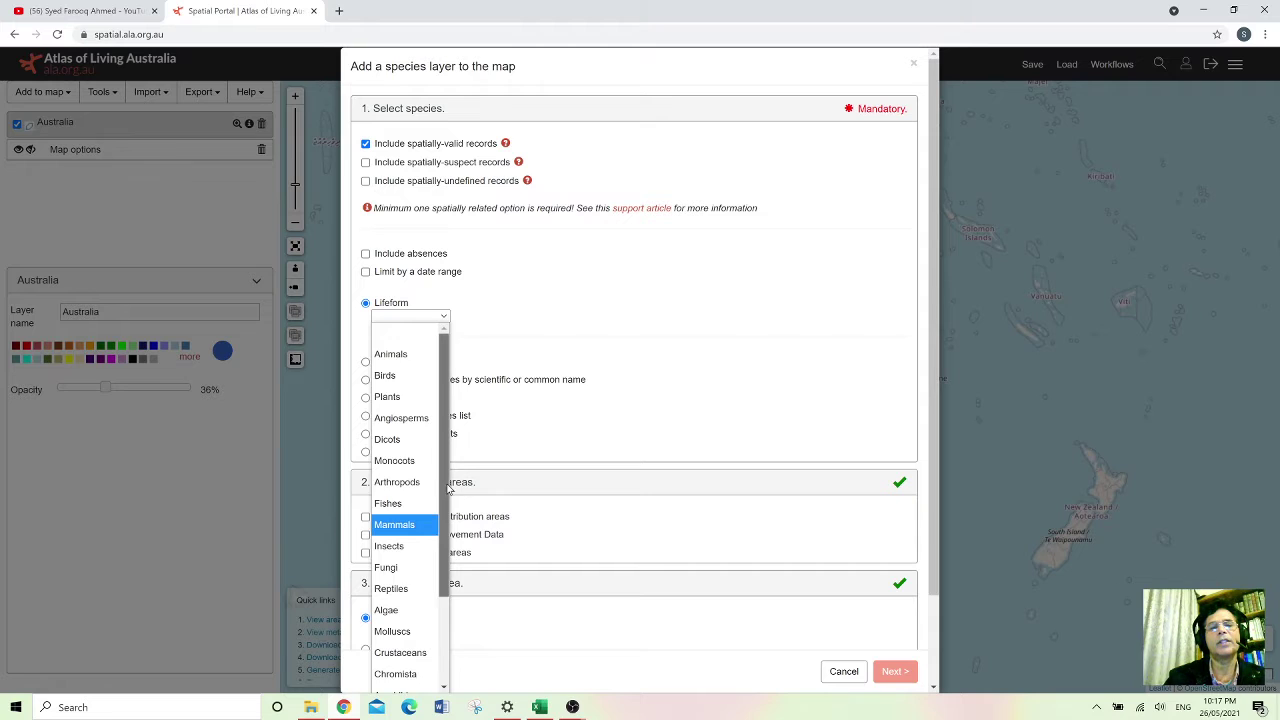
pyautogui.moveTo(447, 487)
pyautogui.mouseDown()
pyautogui.moveTo(447, 583)
pyautogui.moveTo(455, 475)
pyautogui.mouseUp()
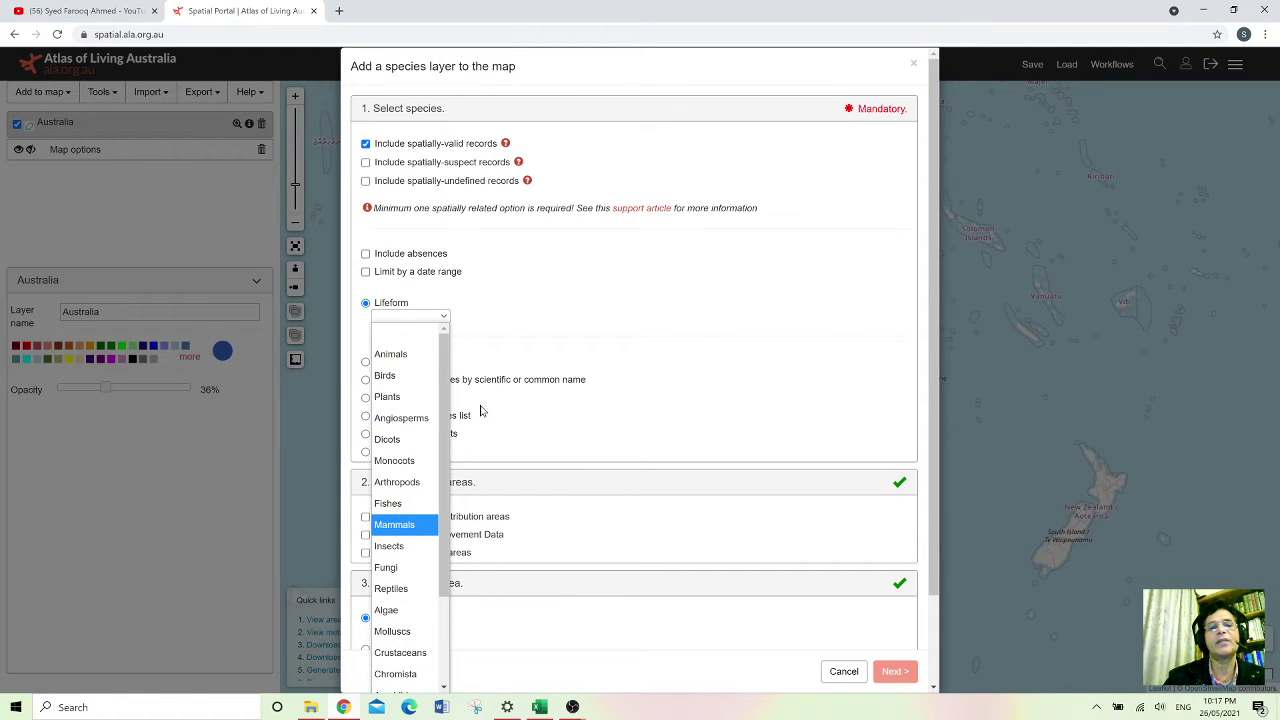
pyautogui.click(512, 302)
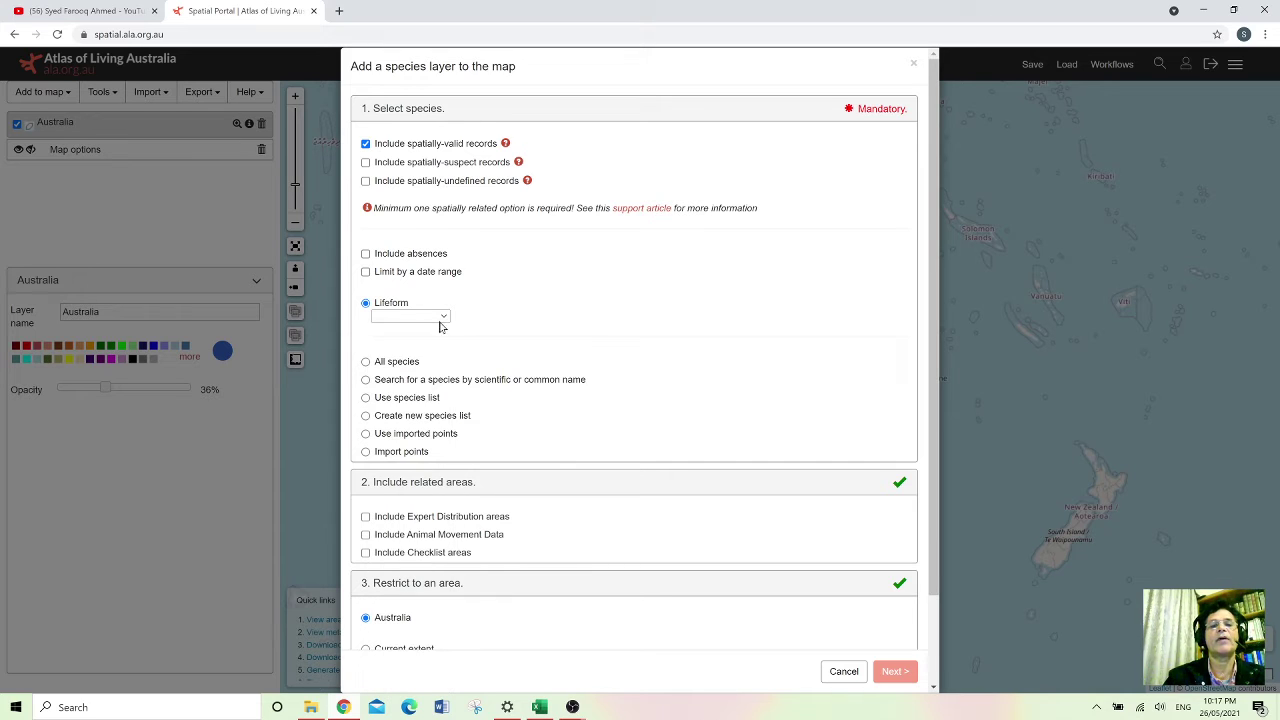
# Step: Search species names for "Snake", choose OPHIUROIDEA and add it as a species layer restricted to Australia
pyautogui.click(429, 383)
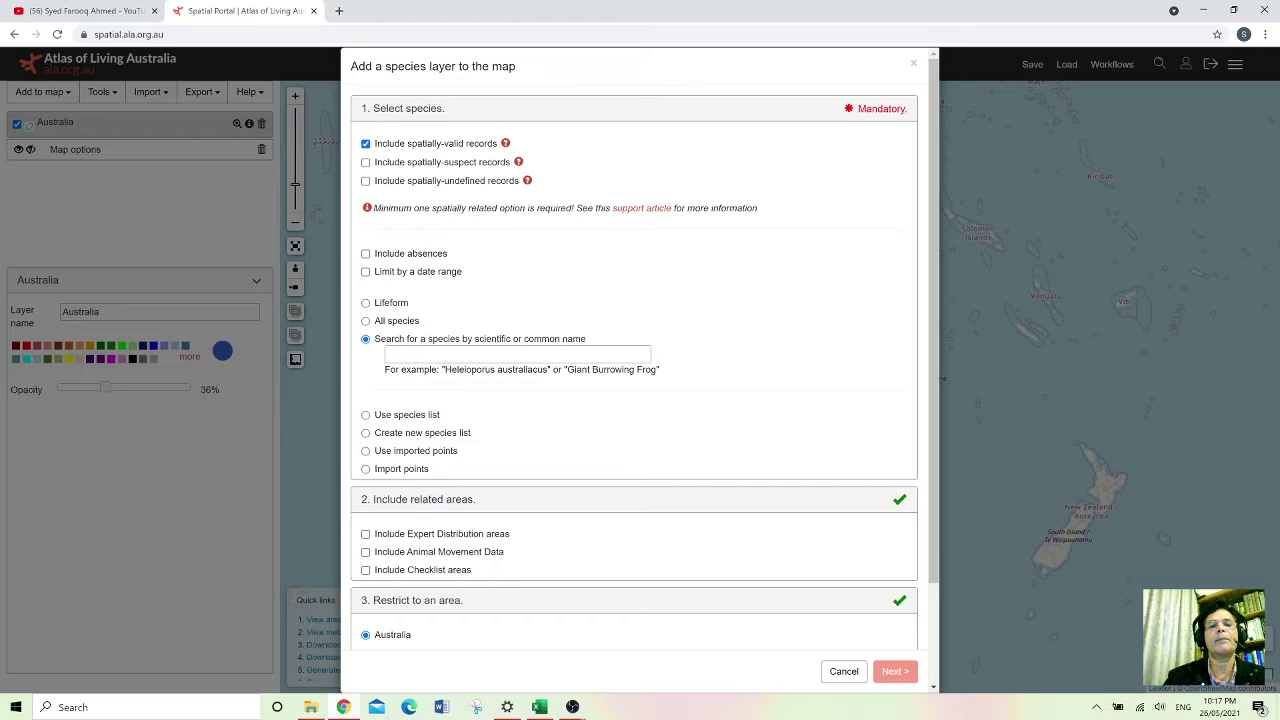
pyautogui.click(517, 354)
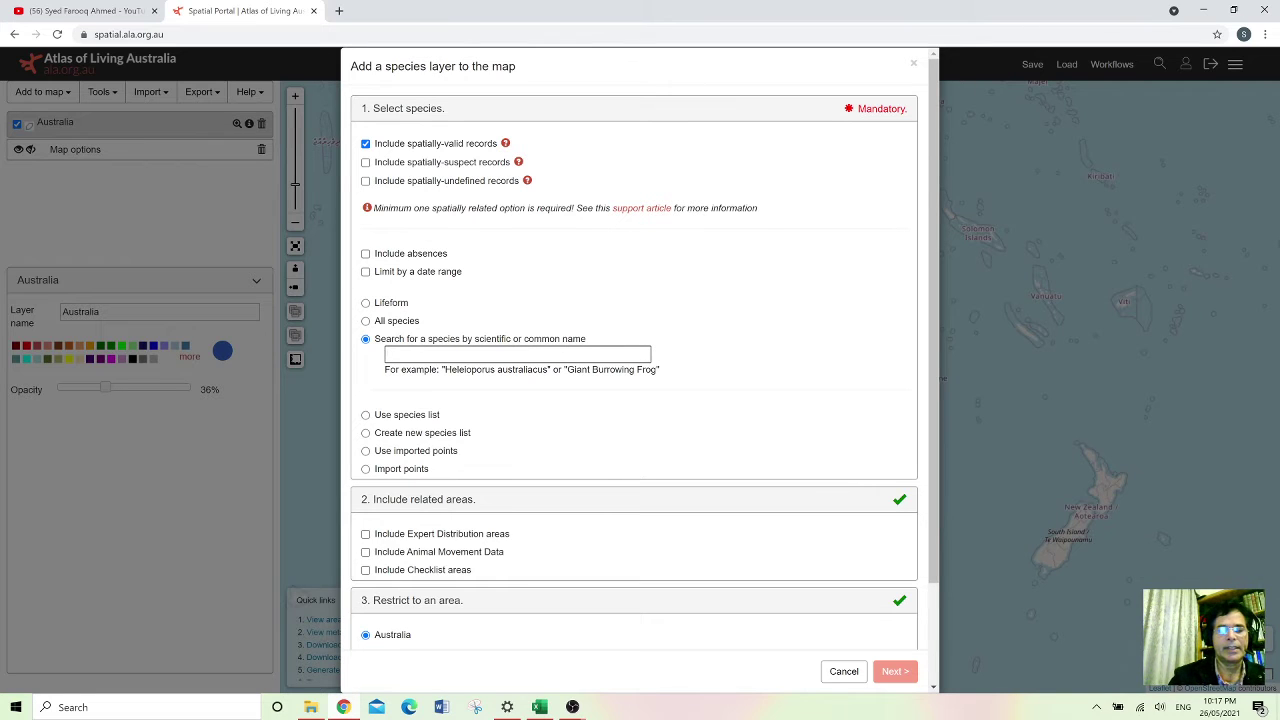
pyautogui.write('Snake')
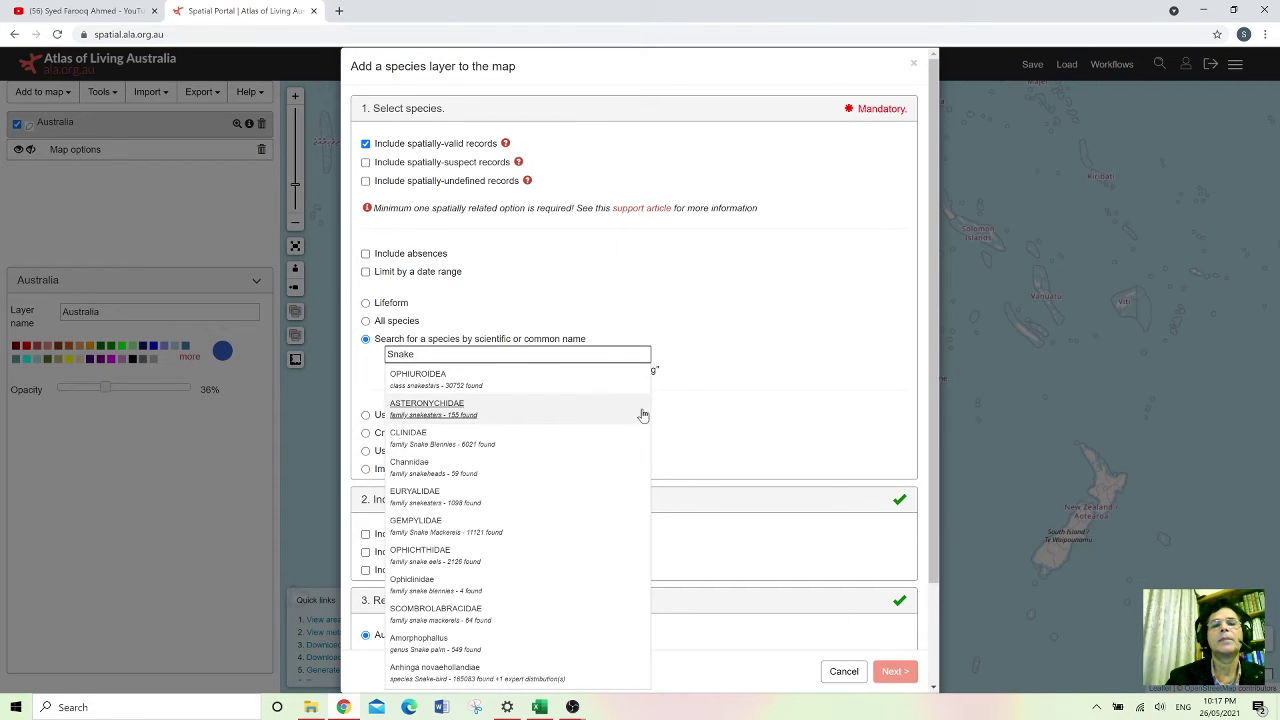
pyautogui.click(432, 379)
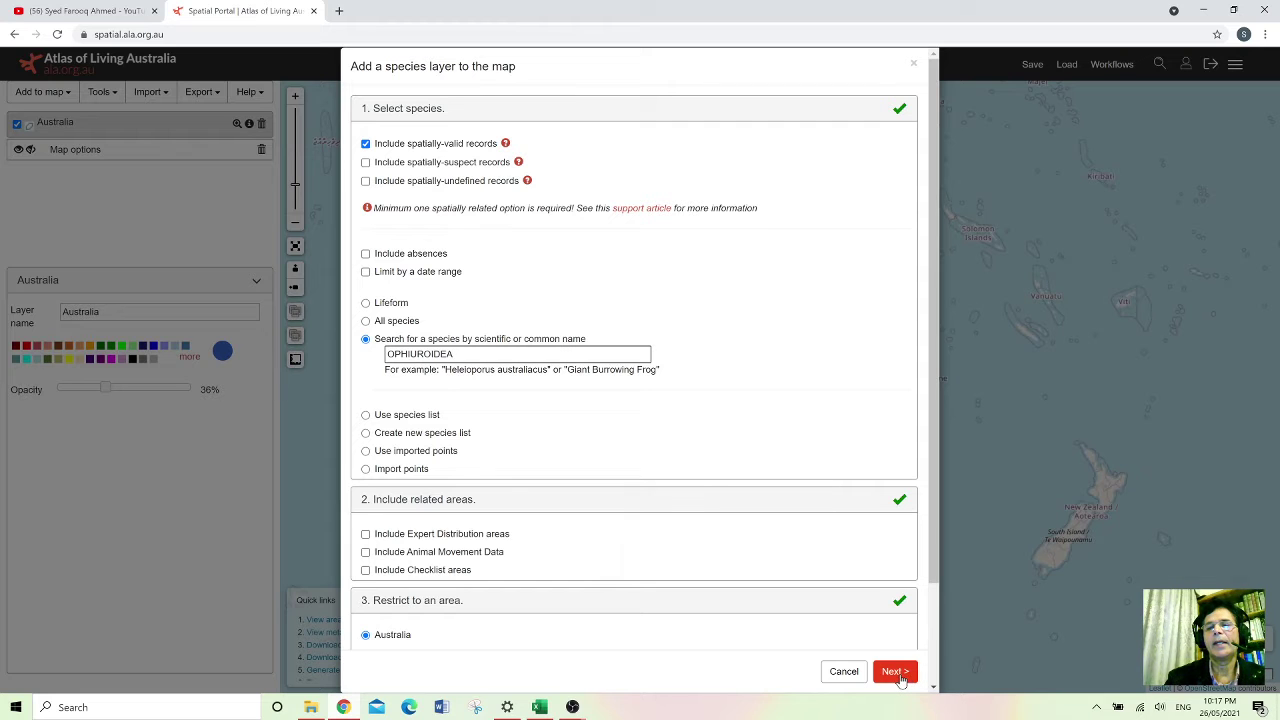
pyautogui.click(894, 672)
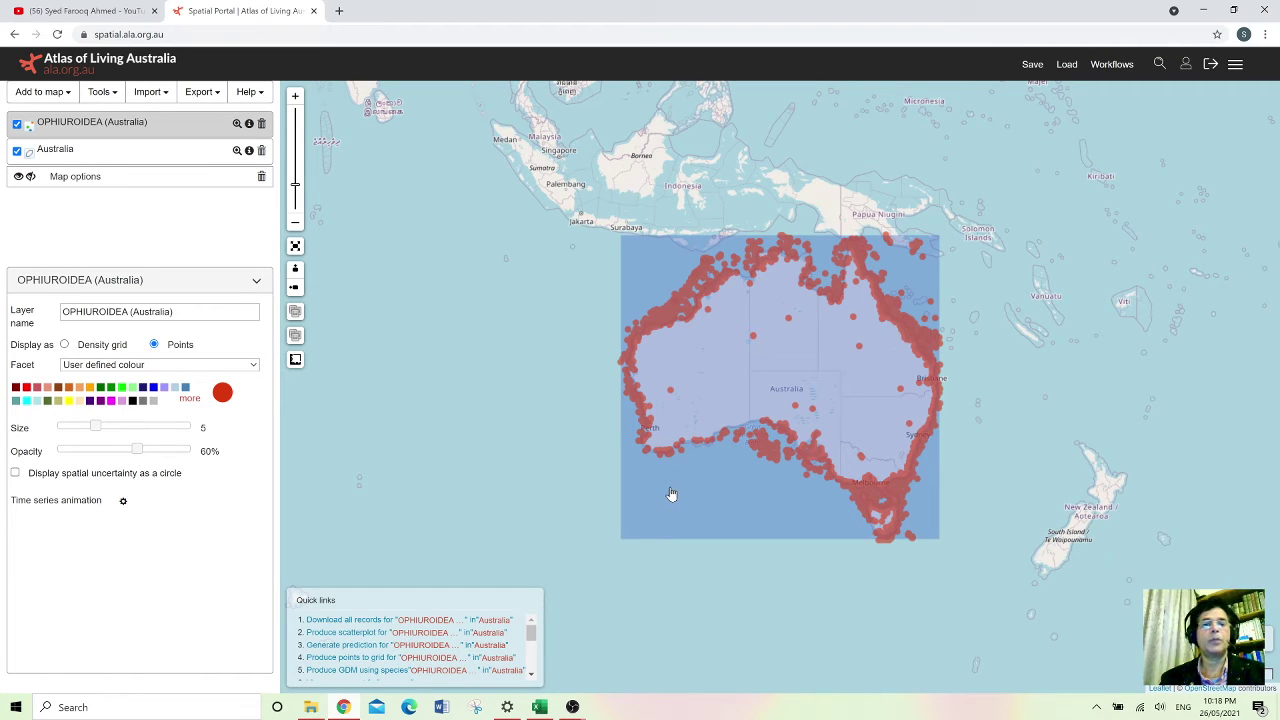
# Step: Search species names for "Snake", choose CLINIDAE and add it as a second species layer restricted to Australia
pyautogui.click(70, 94)
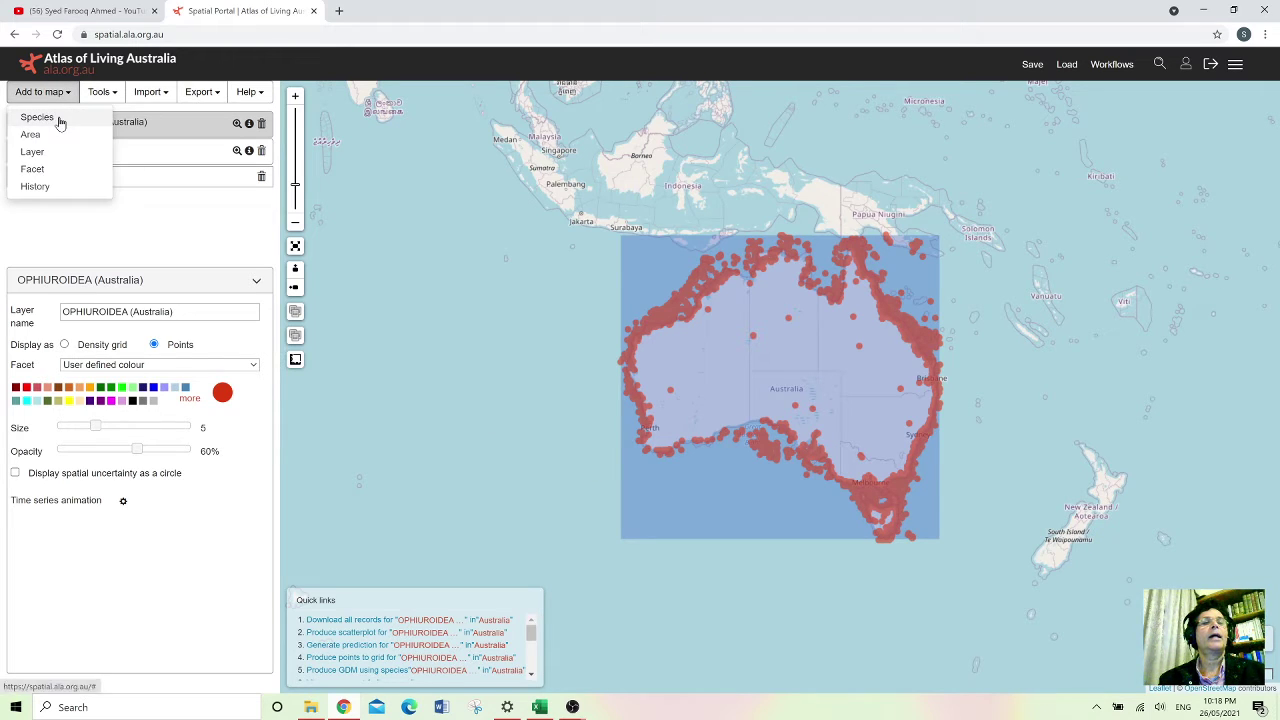
pyautogui.click(40, 117)
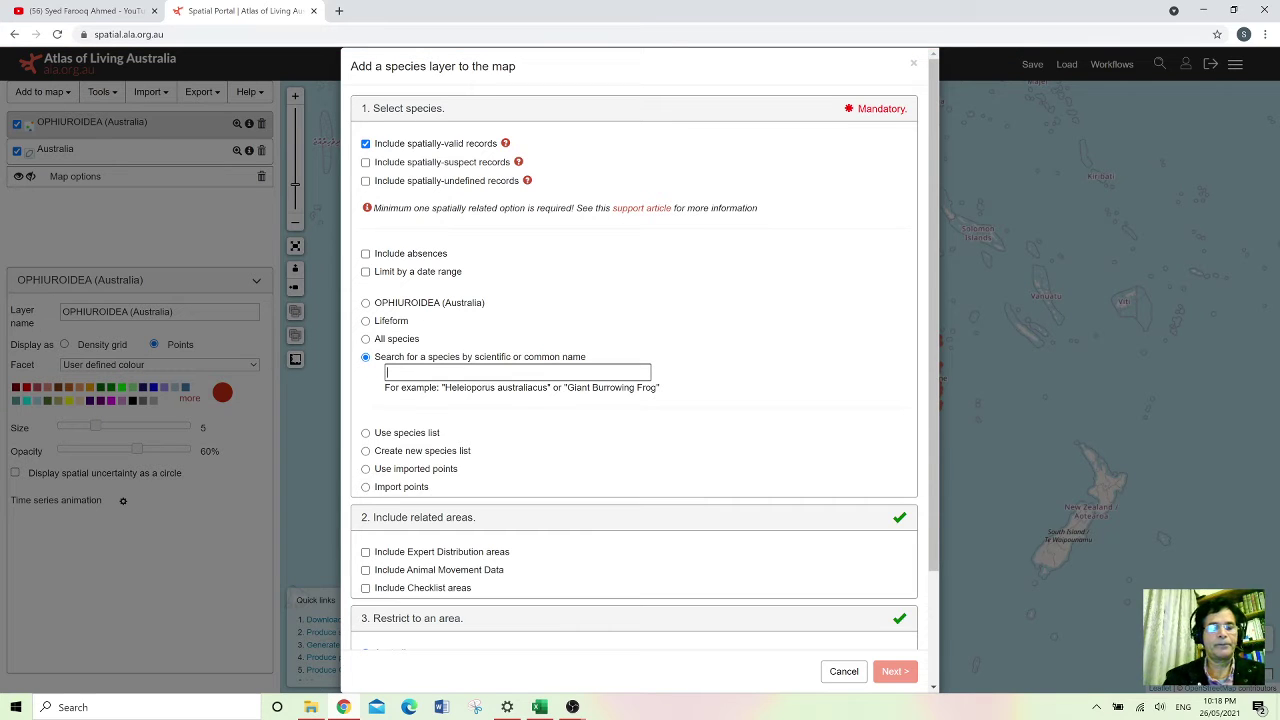
pyautogui.write('Snak')
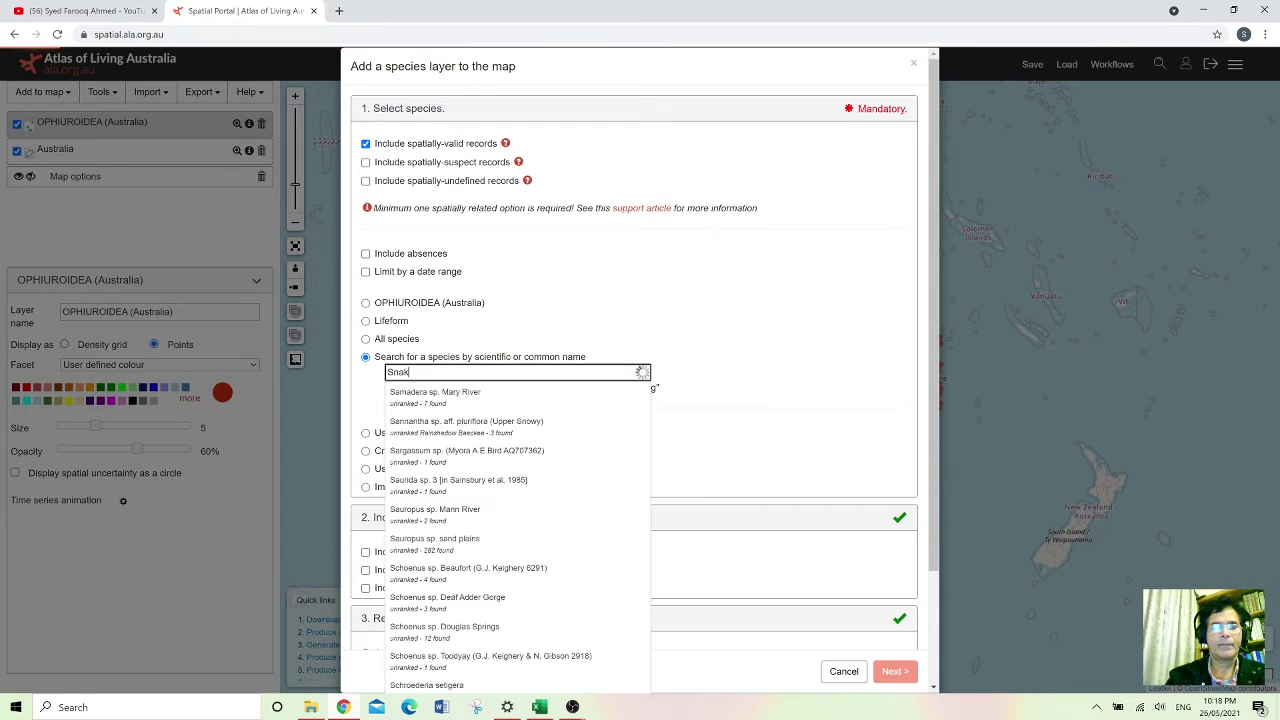
pyautogui.write('e')
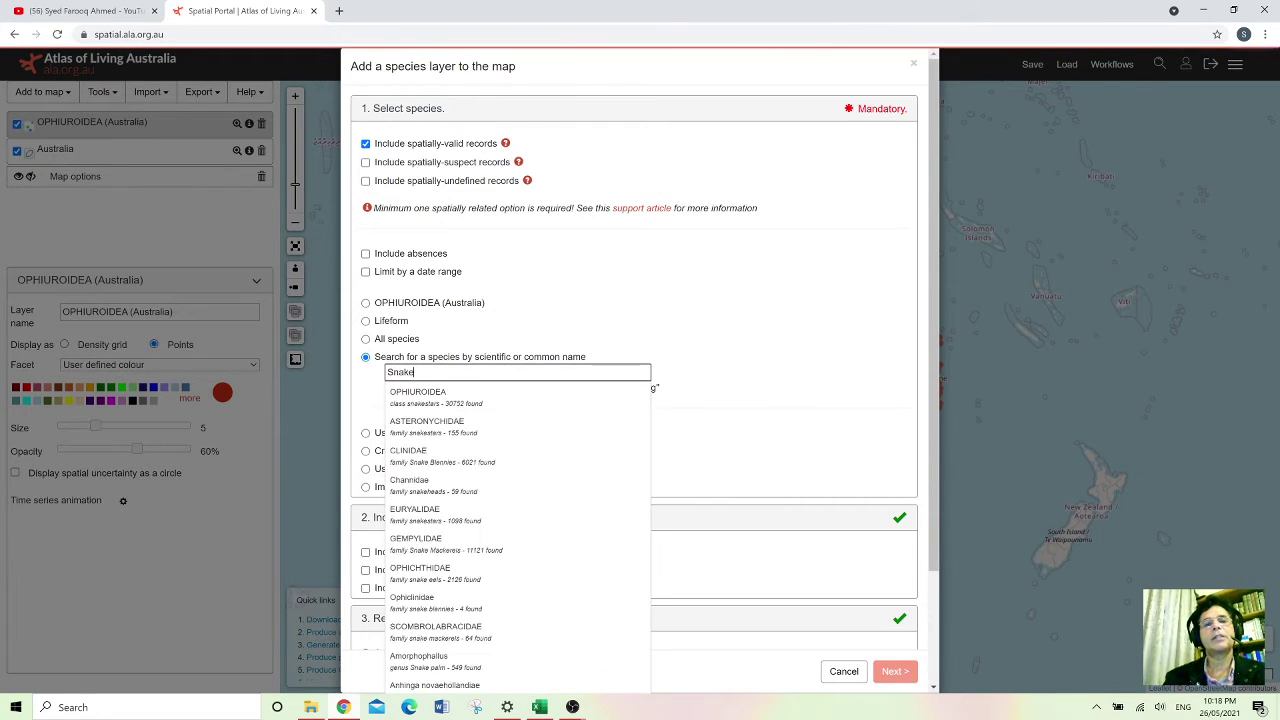
pyautogui.click(420, 460)
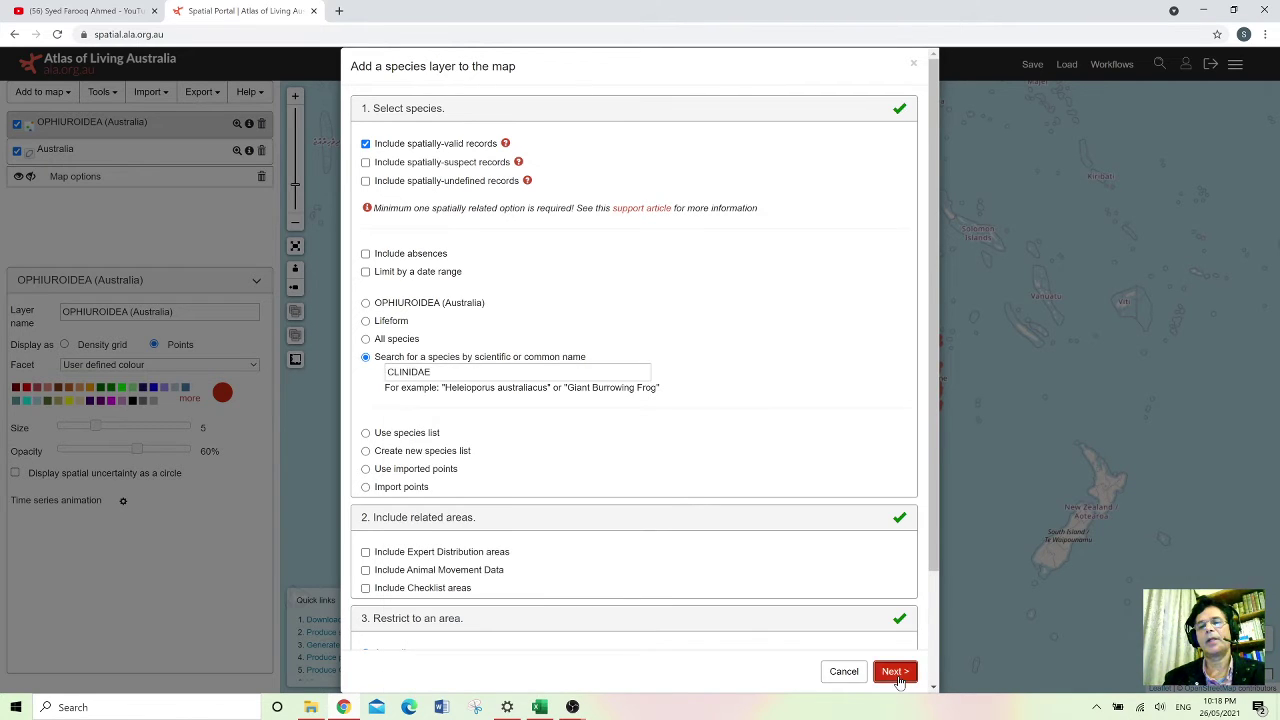
pyautogui.click(895, 673)
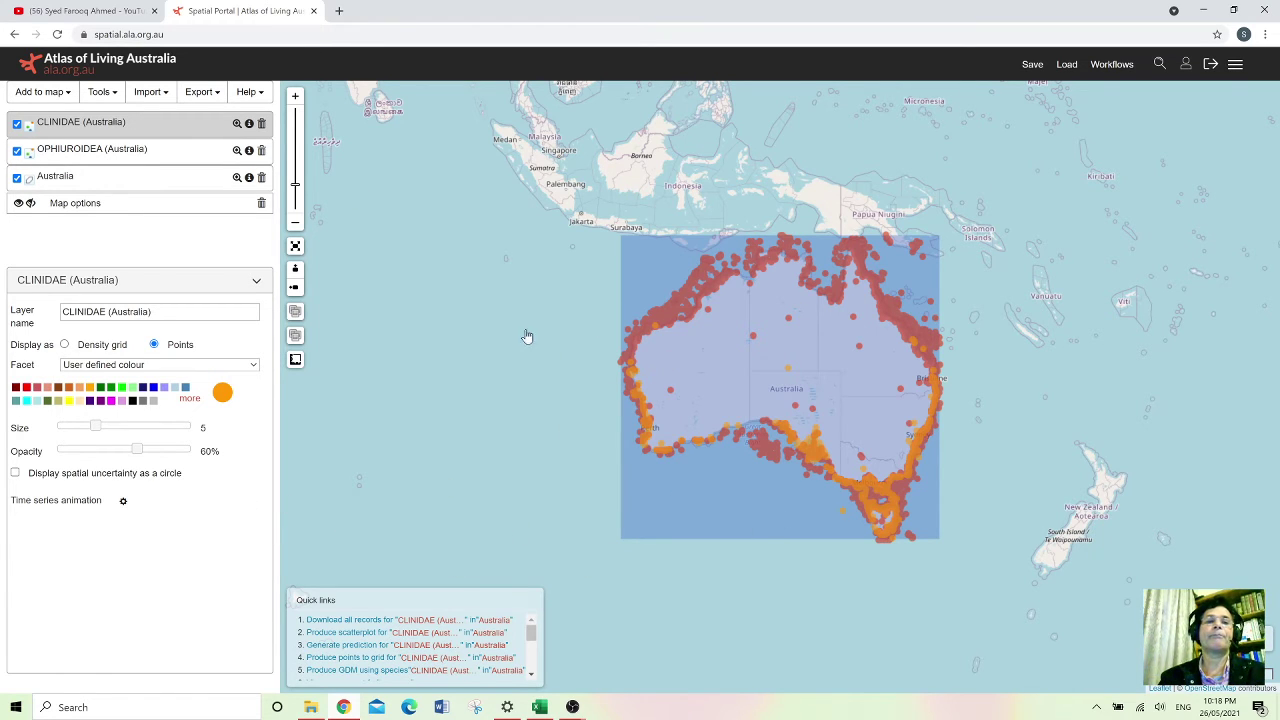
# Step: Display the OPHIUROIDEA layer as a density grid and open its time series animation settings
pyautogui.click(113, 156)
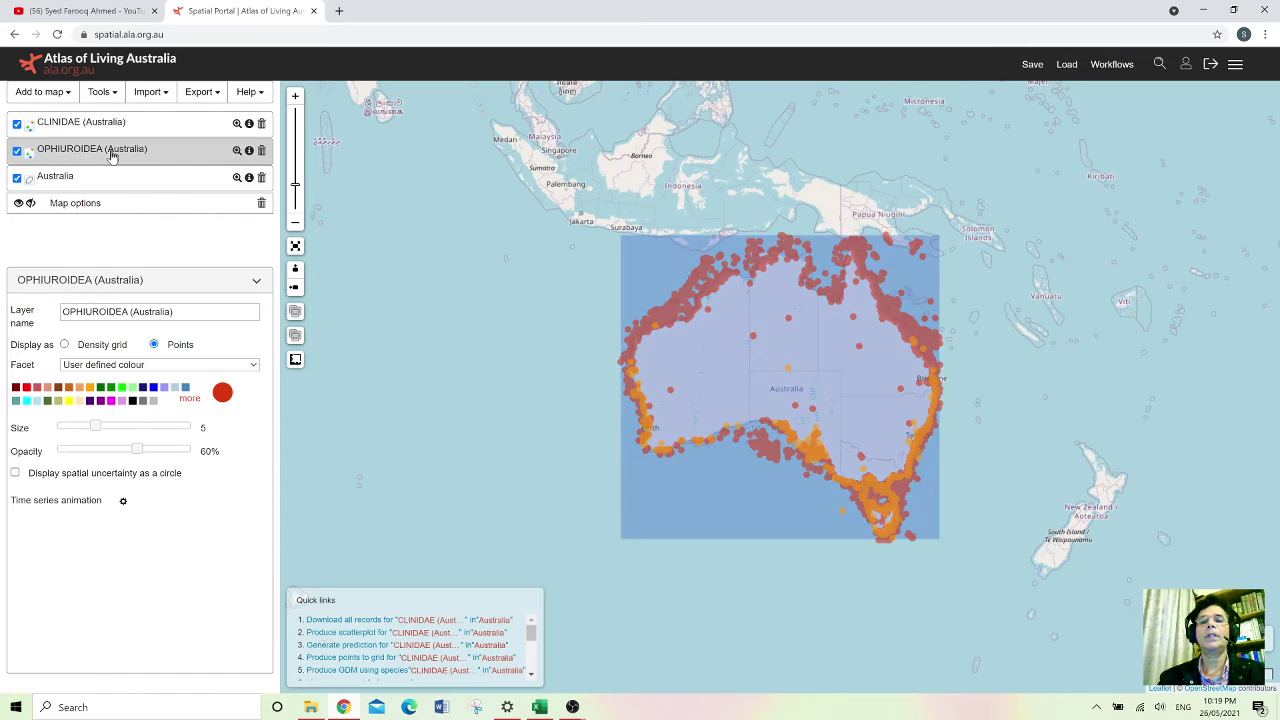
pyautogui.click(64, 344)
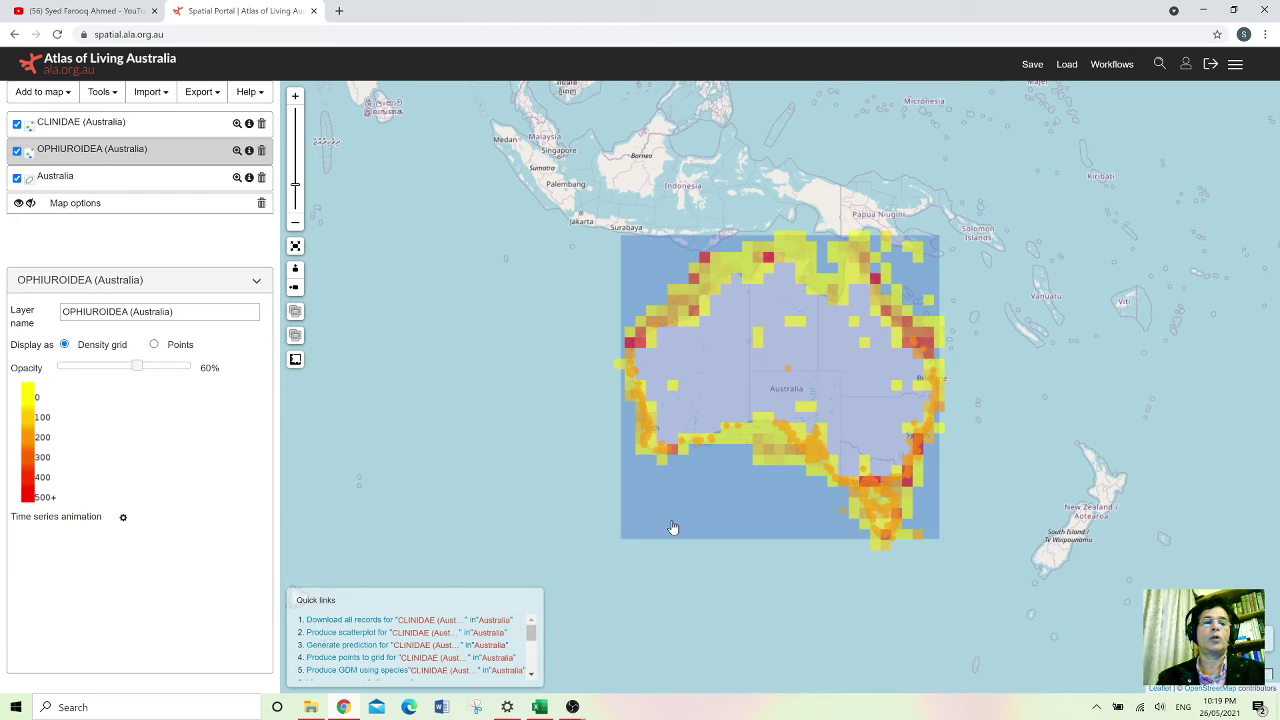
pyautogui.click(123, 520)
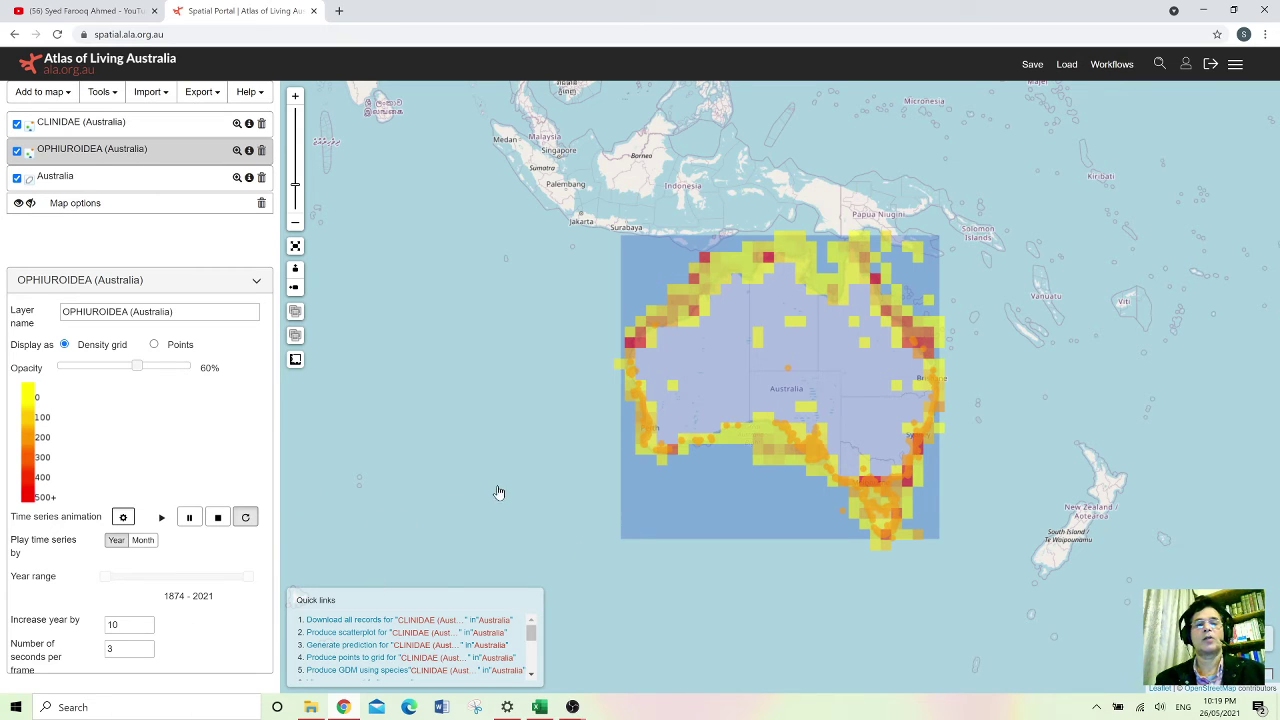
# Step: Review the full record of an OPHIUROIDEA occurrence on Australia's northwest coast, including data quality tests and environmental sampling, and return to the map
pyautogui.click(694, 317)
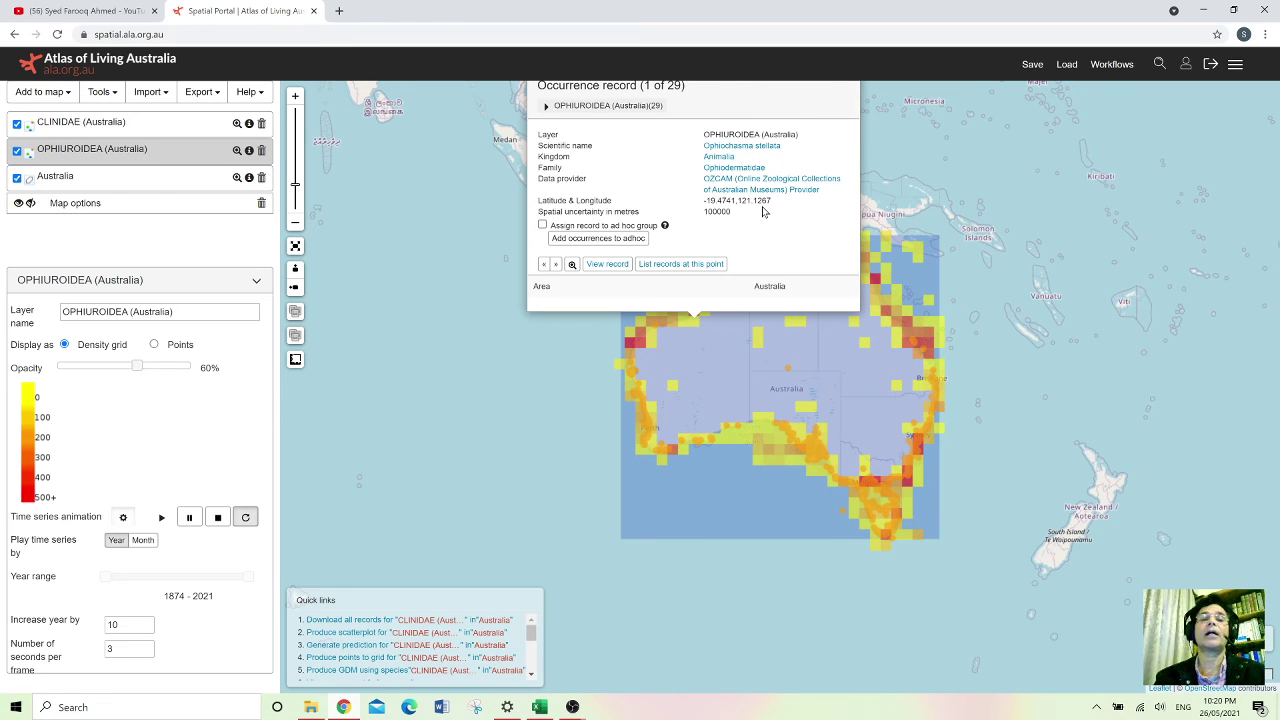
pyautogui.click(620, 266)
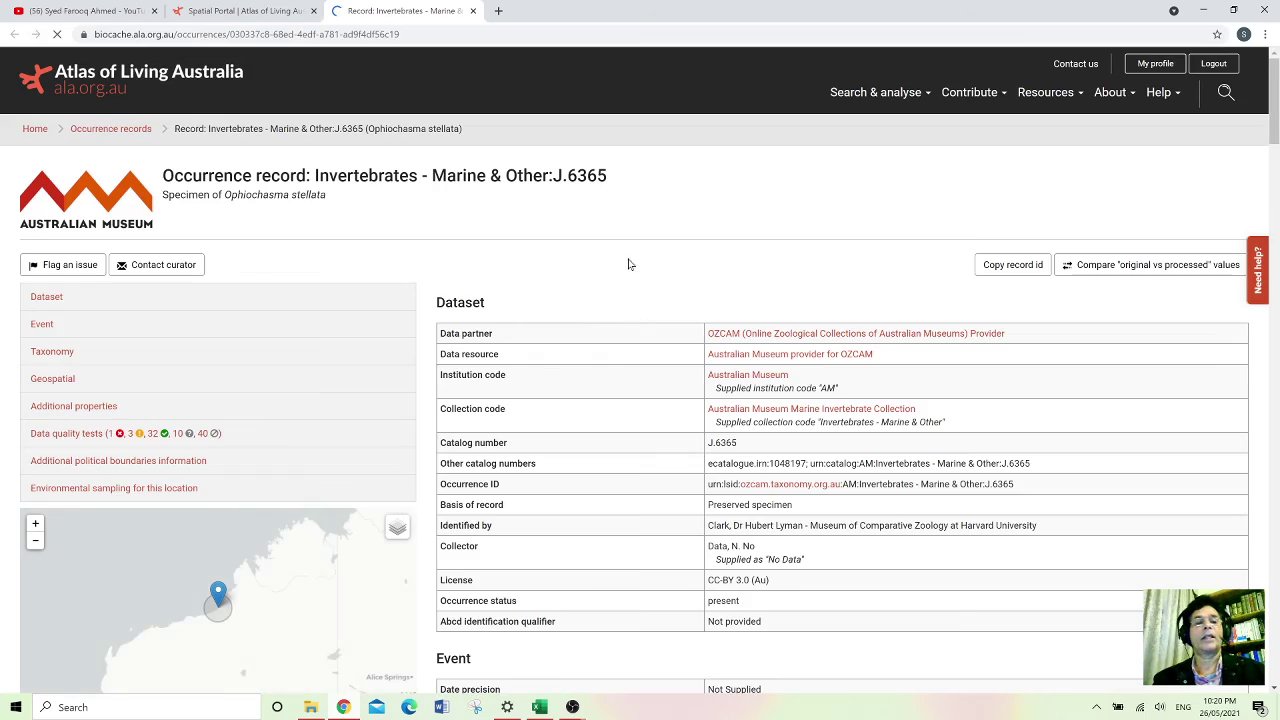
pyautogui.scroll(-3, 632, 258)
pyautogui.scroll(-12, 636, 253)
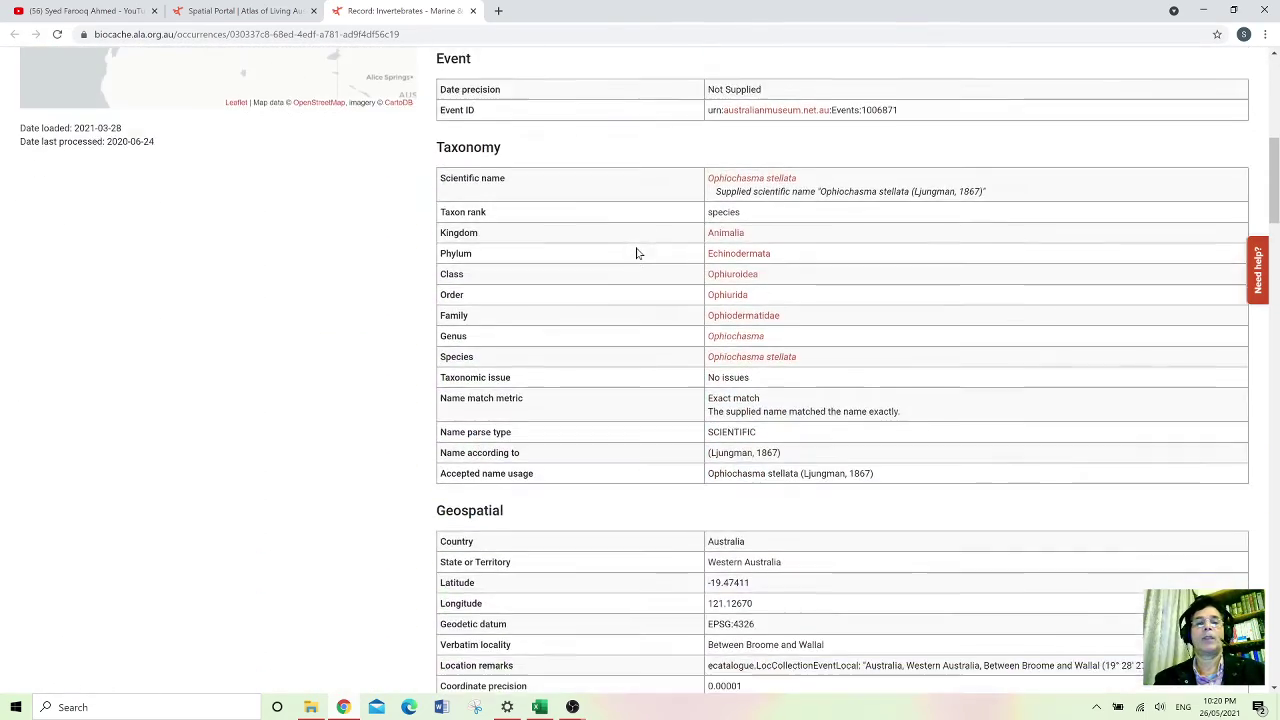
pyautogui.scroll(-10, 639, 250)
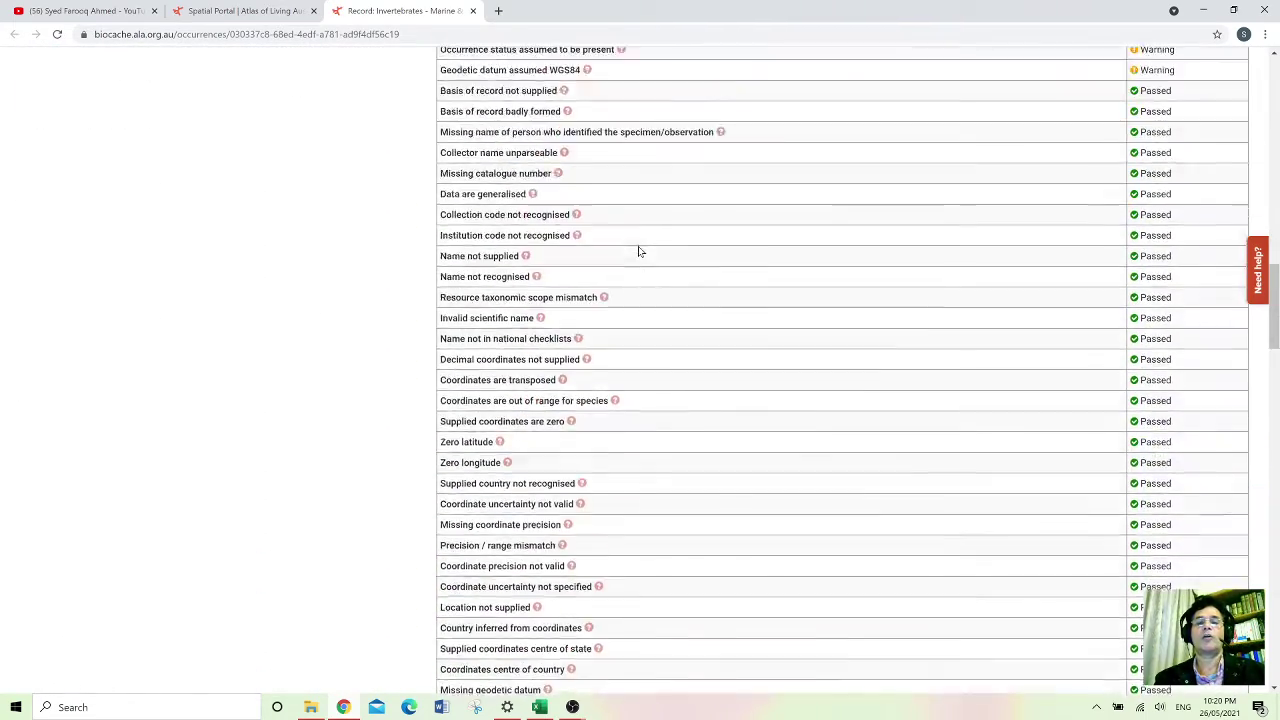
pyautogui.scroll(-15, 639, 252)
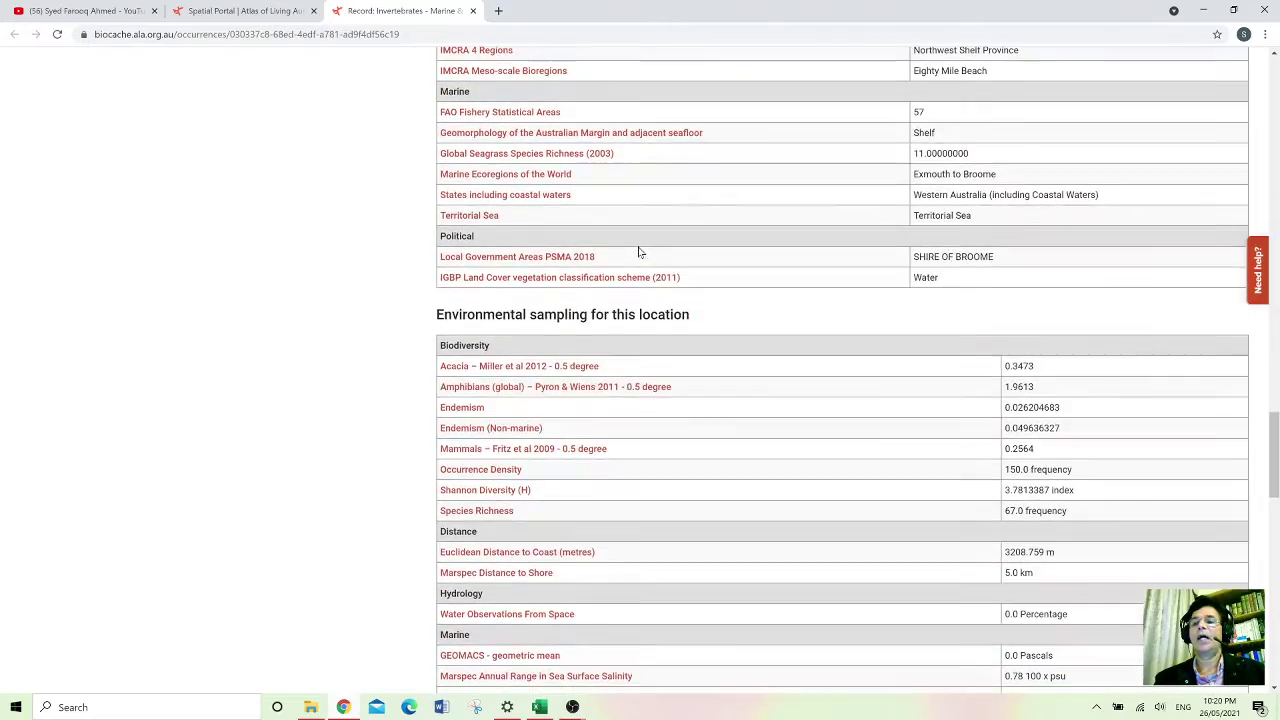
pyautogui.scroll(15, 640, 266)
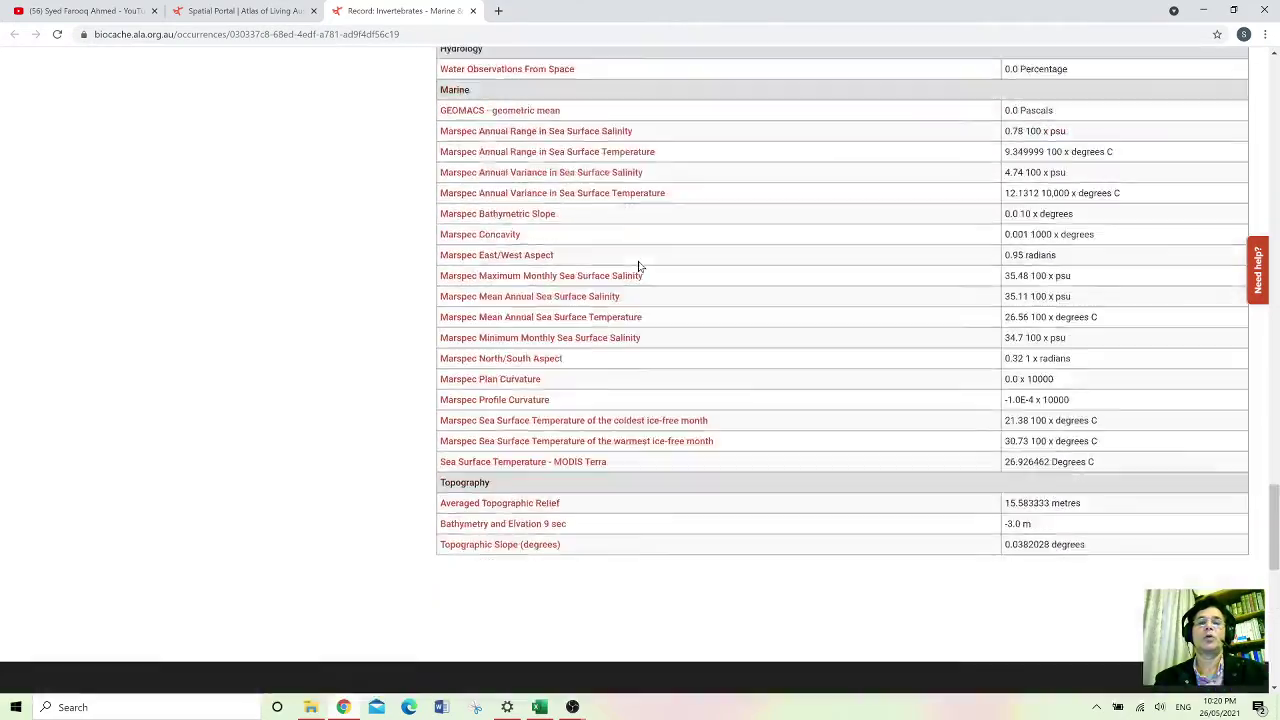
pyautogui.scroll(20, 640, 266)
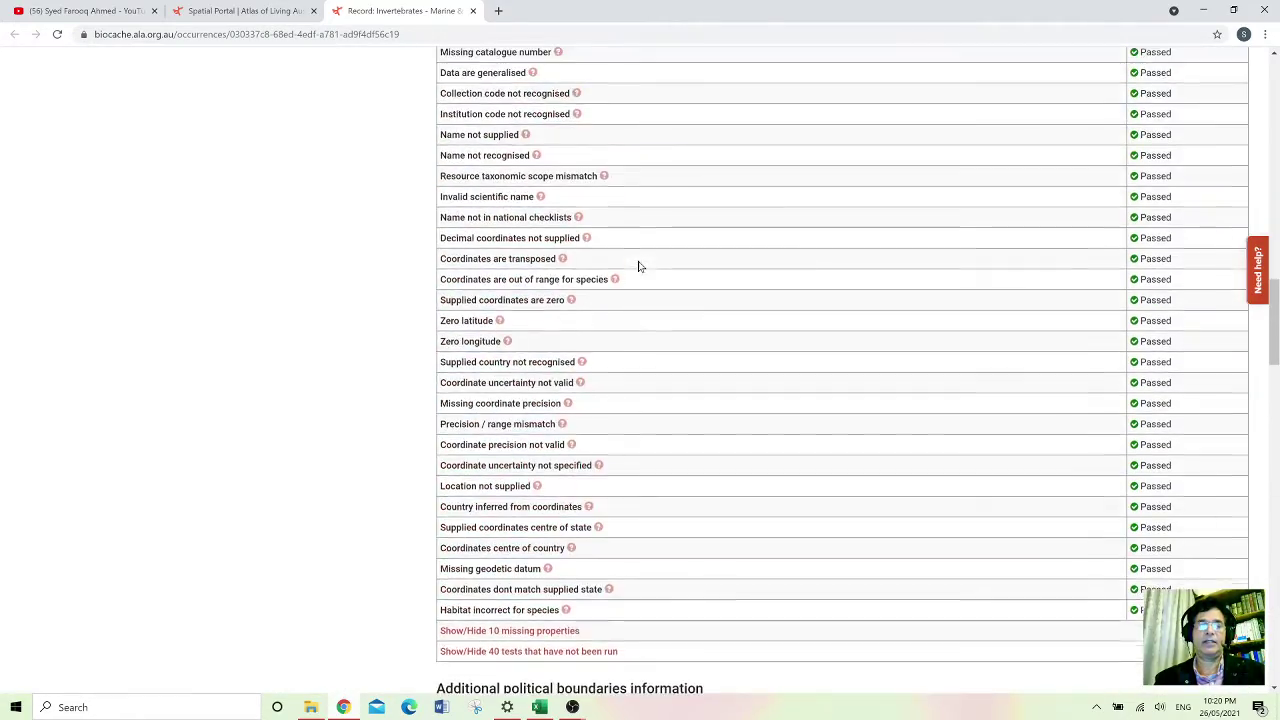
pyautogui.scroll(3, 640, 266)
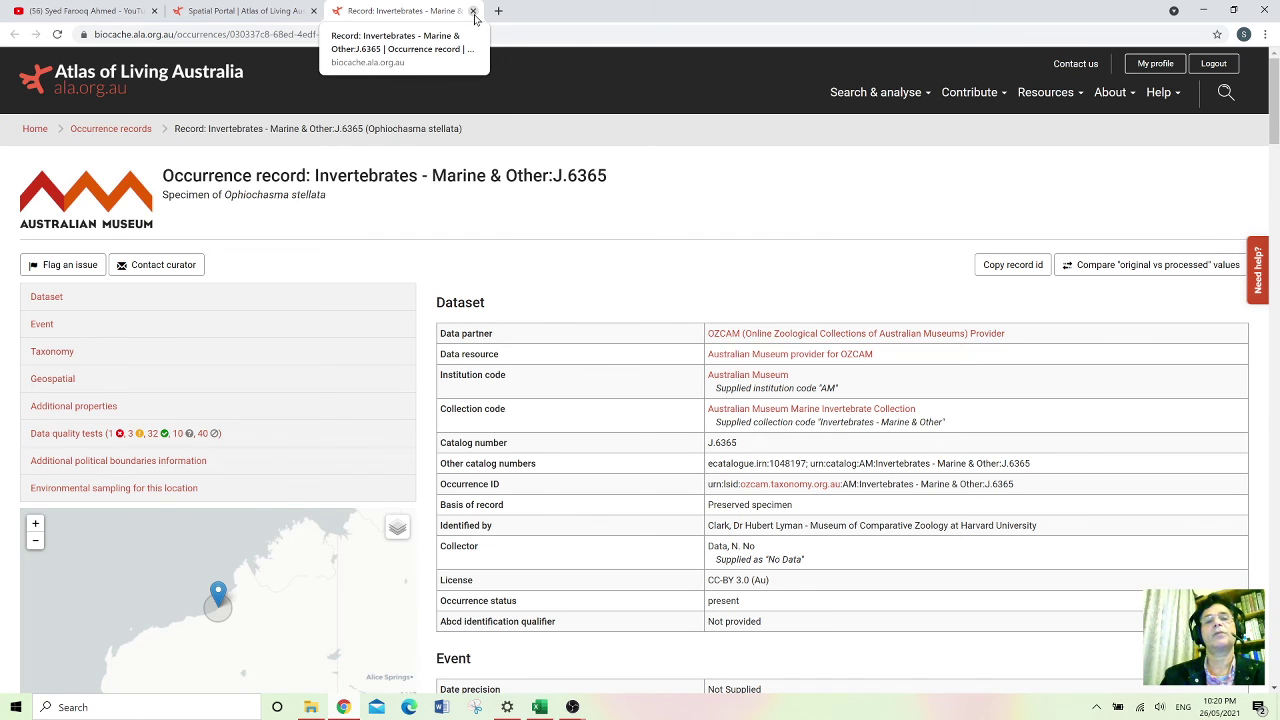
pyautogui.click(473, 11)
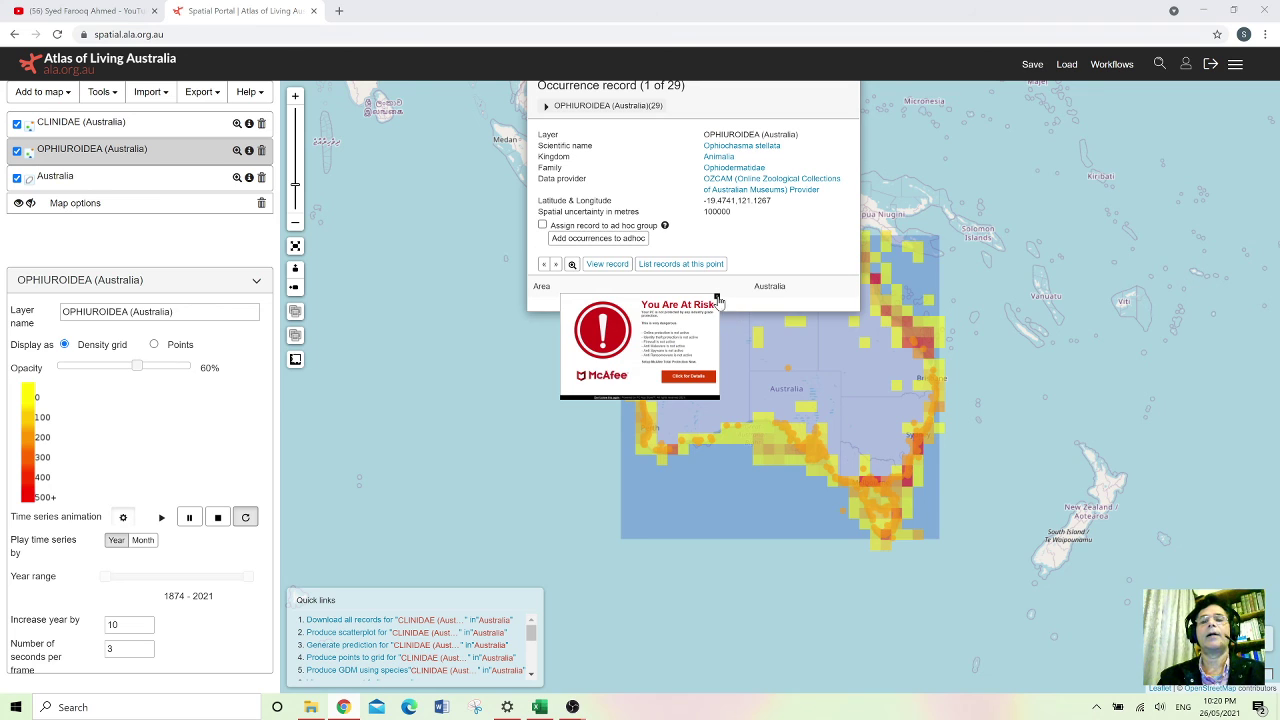
pyautogui.click(717, 299)
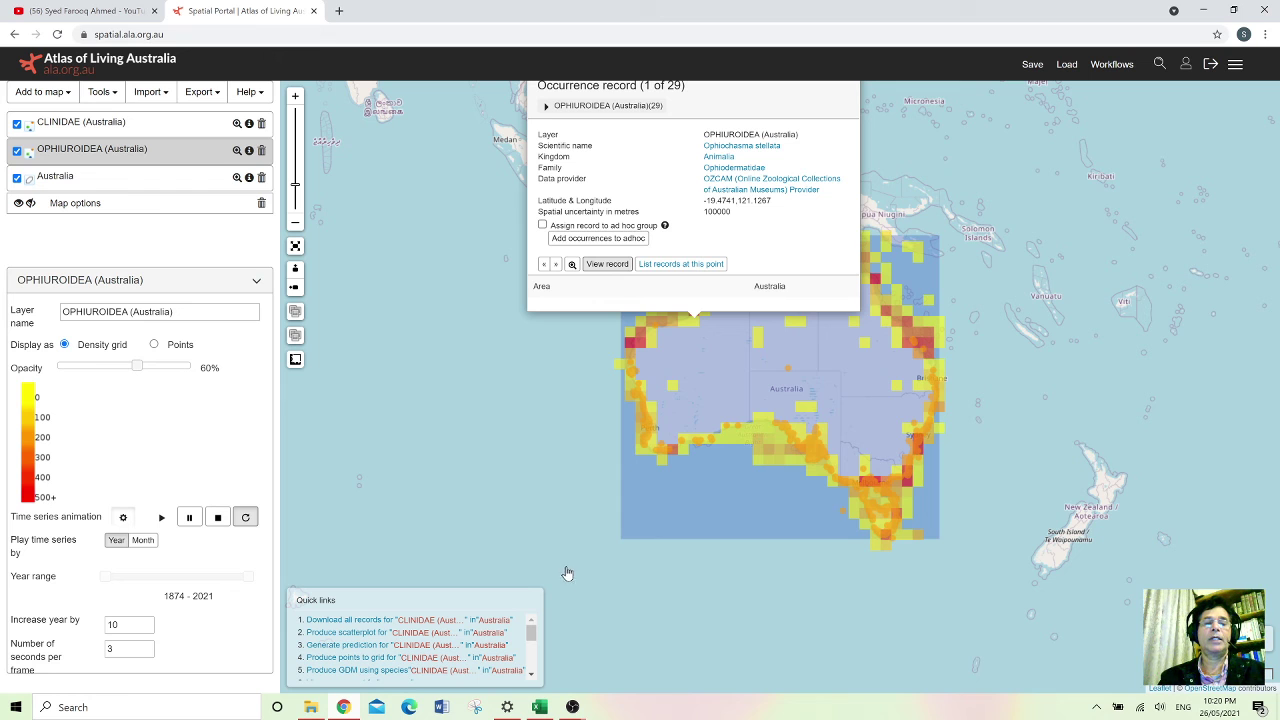
pyautogui.click(572, 707)
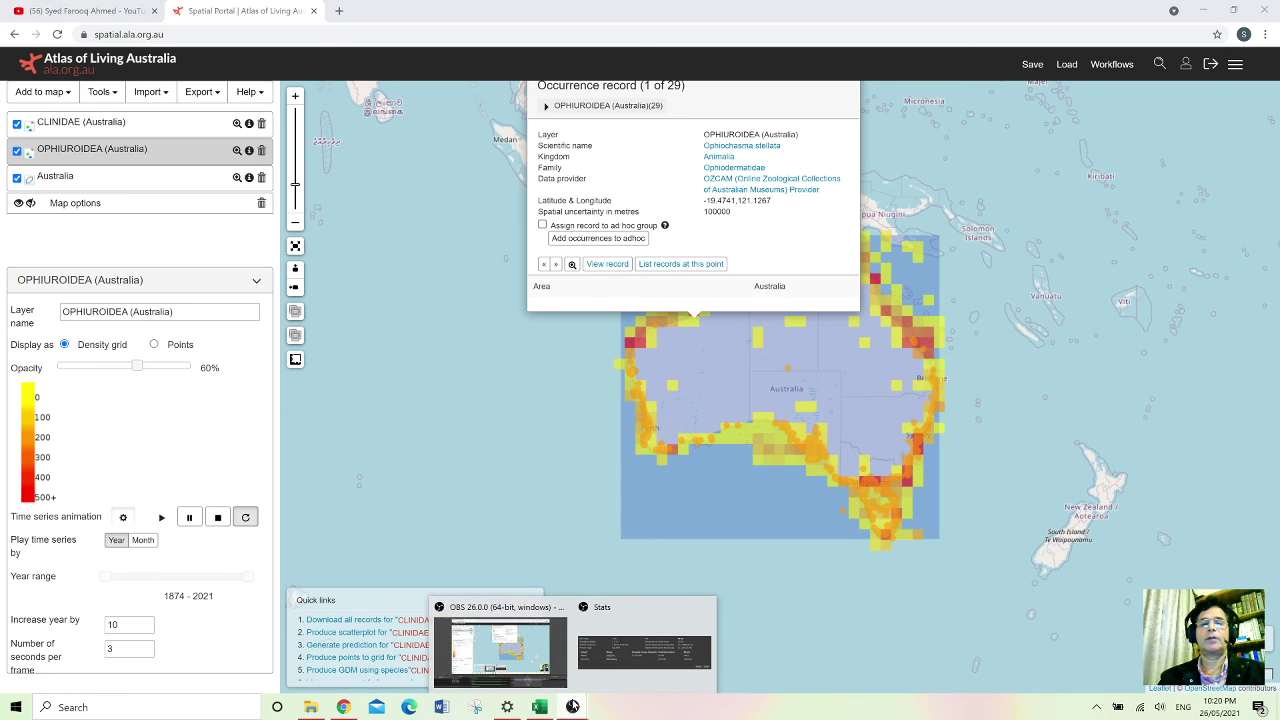